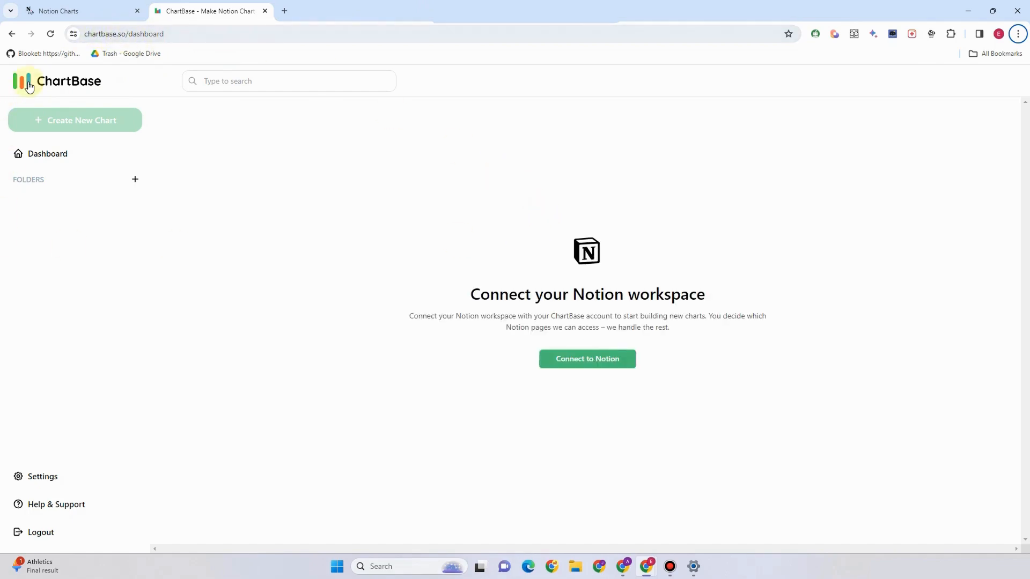
# Start connecting the Notion workspace from the ChartBase dashboard
pyautogui.click(584, 363)
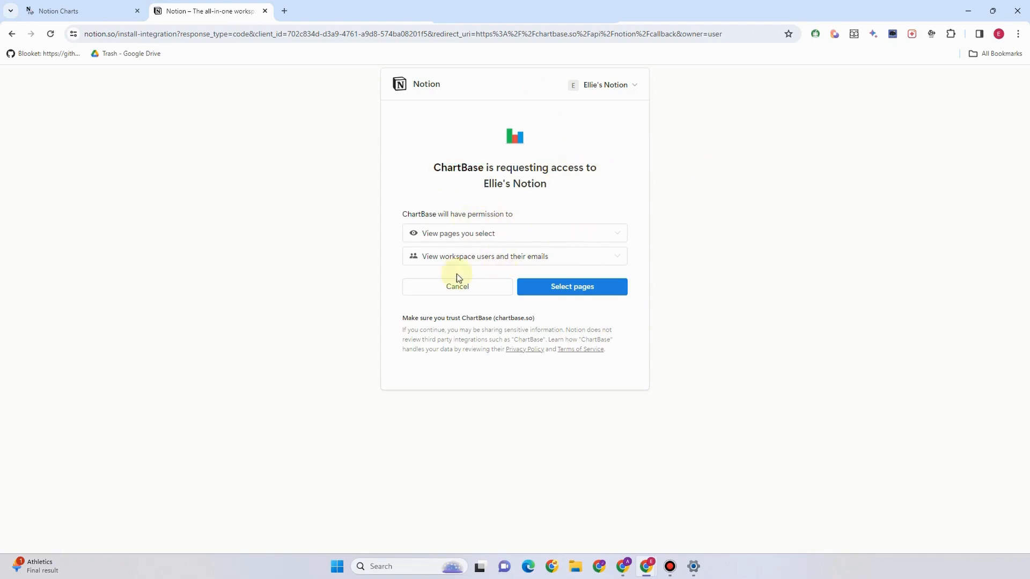
# Share only the Getting Started page with ChartBase and allow access
pyautogui.click(552, 291)
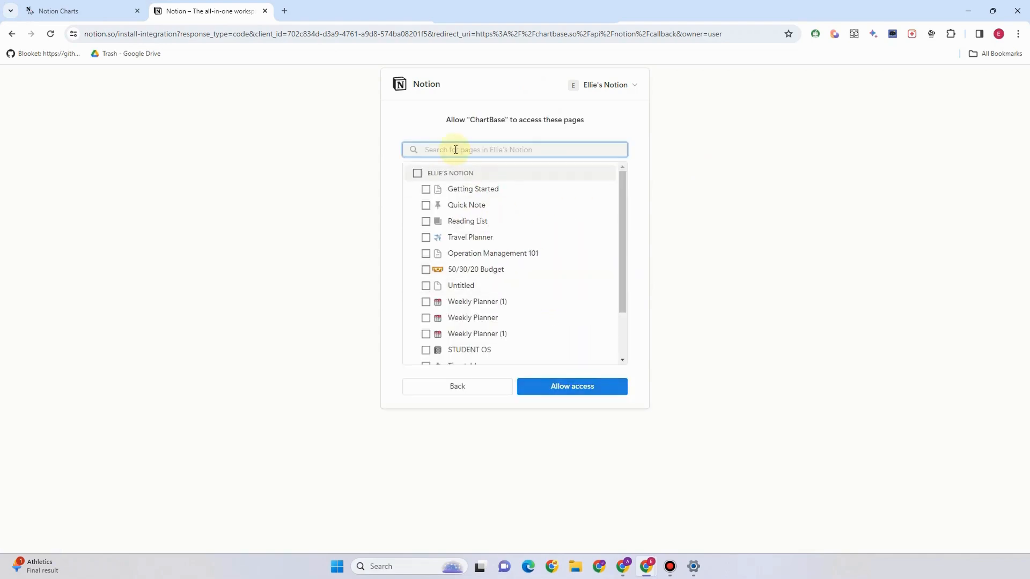
pyautogui.click(426, 188)
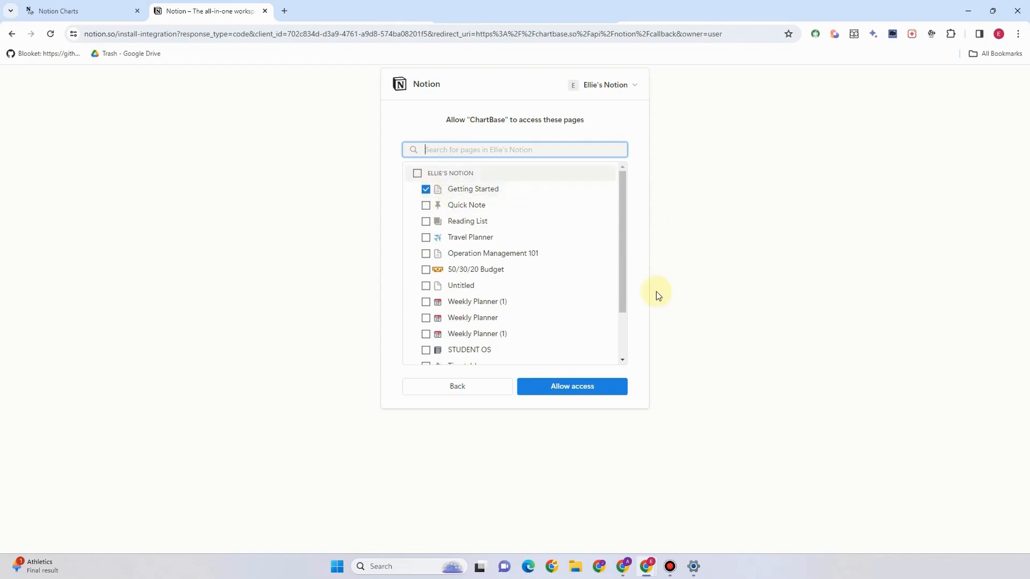
pyautogui.click(563, 394)
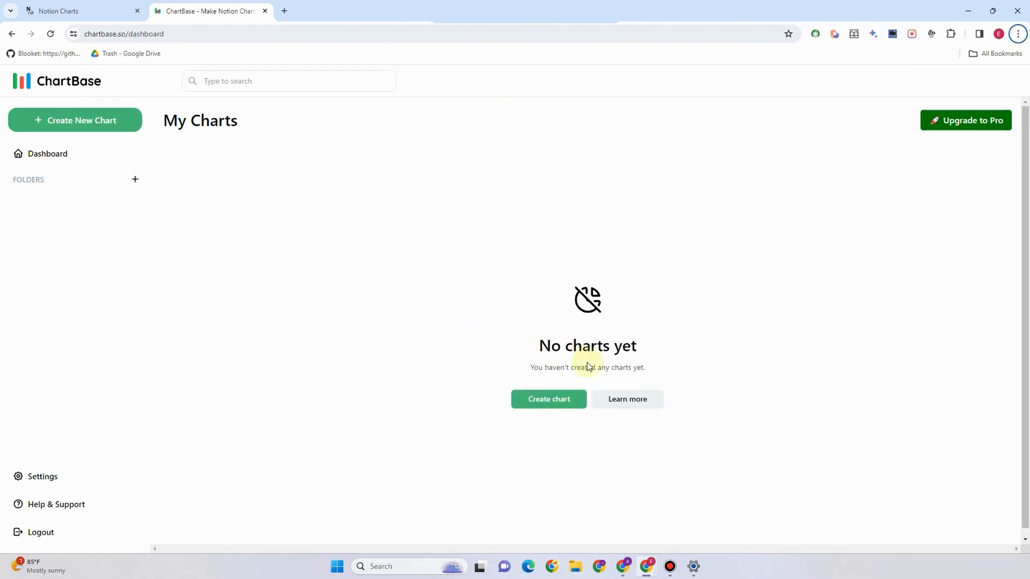
# Start a new Bar Chart, advance to database selection, and refresh the list
pyautogui.click(545, 400)
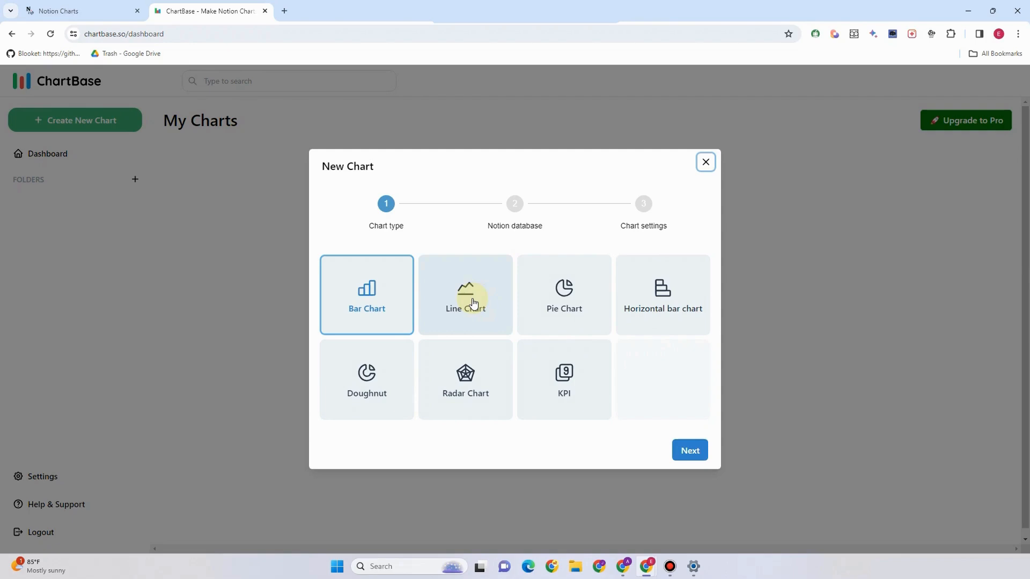
pyautogui.click(690, 453)
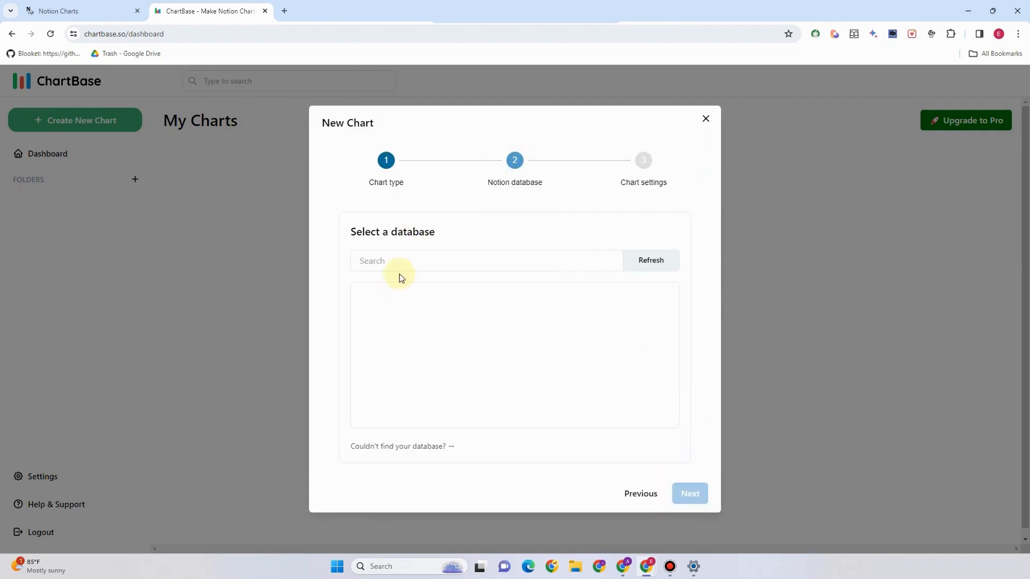
pyautogui.click(651, 261)
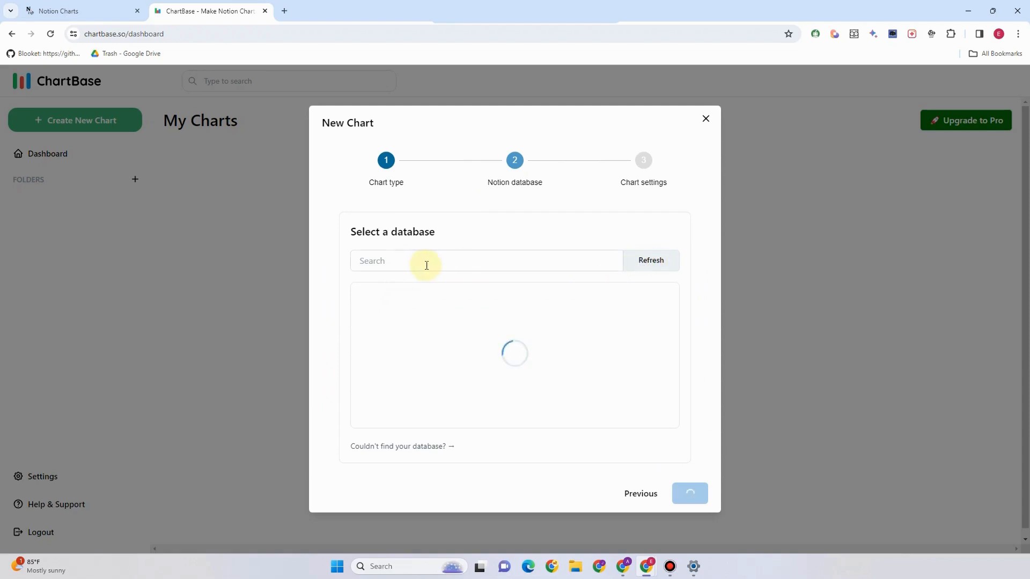
# Search the databases for 'Ell', then open help for a missing database
pyautogui.click(521, 264)
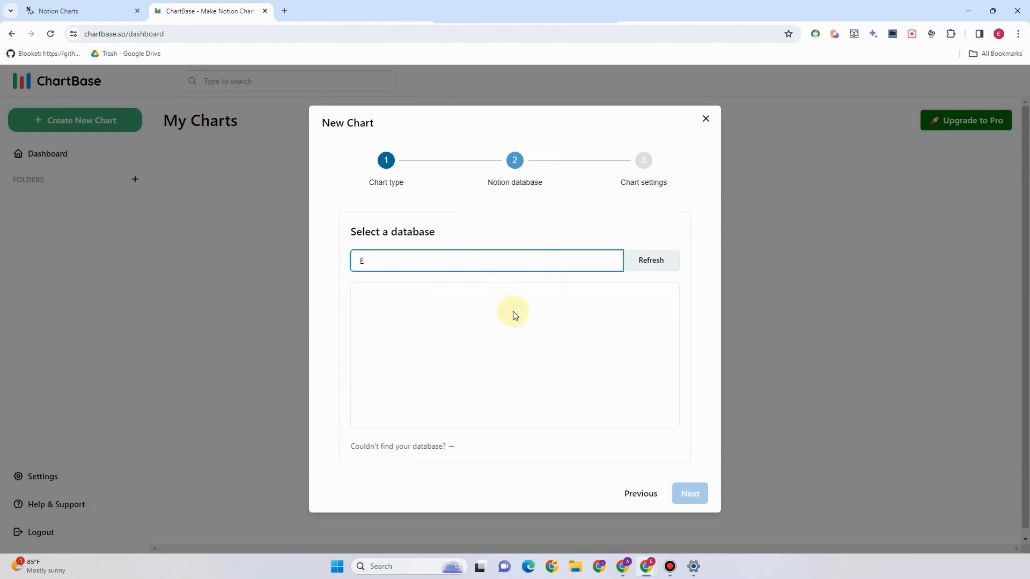
pyautogui.write('ll')
pyautogui.click(424, 448)
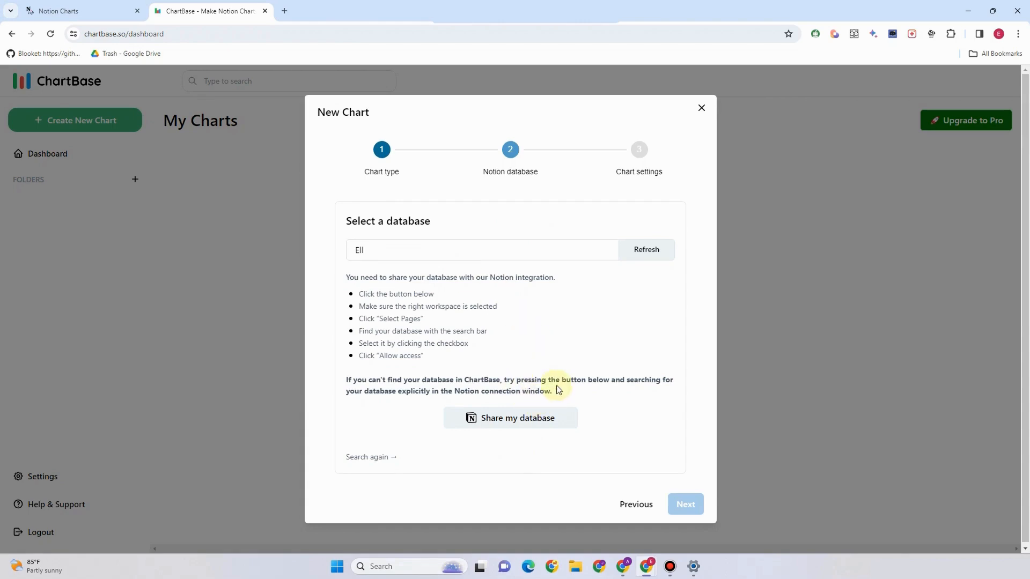
# Share the database through Notion, pick Reading List as the source, and continue
pyautogui.click(532, 427)
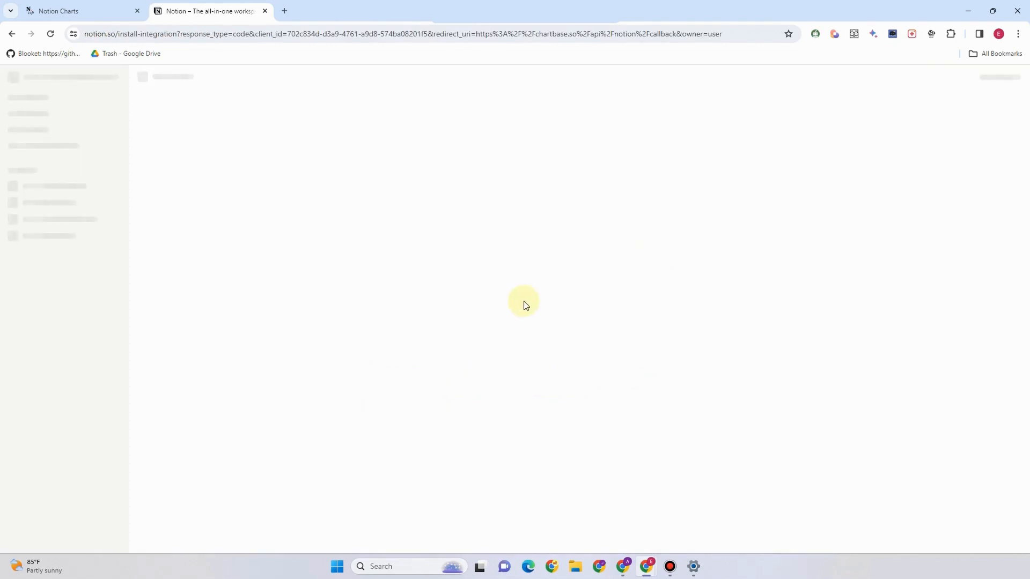
pyautogui.scroll(-3, 515, 375)
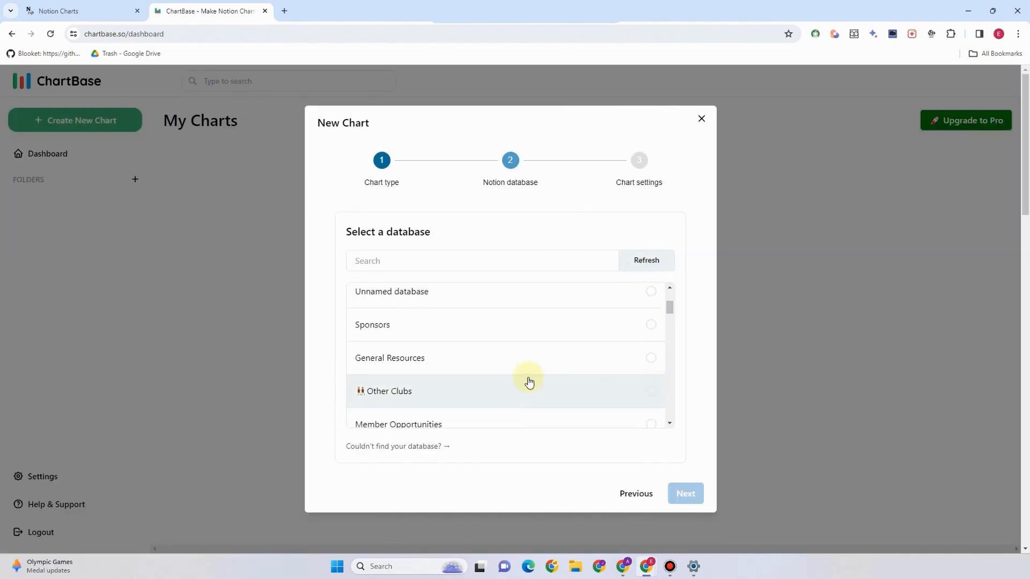
pyautogui.scroll(3, 528, 382)
pyautogui.scroll(-3, 543, 390)
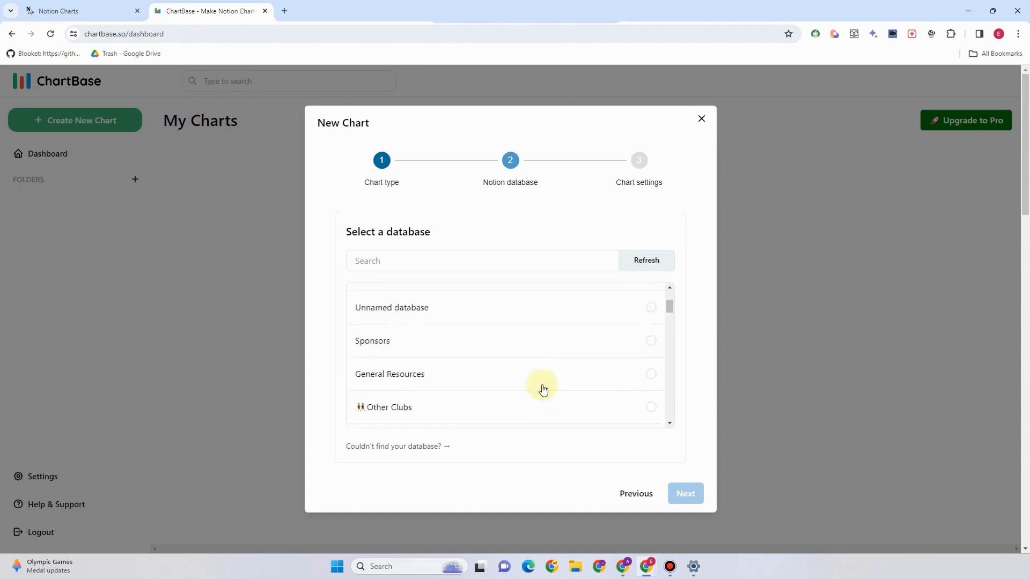
pyautogui.scroll(2, 543, 389)
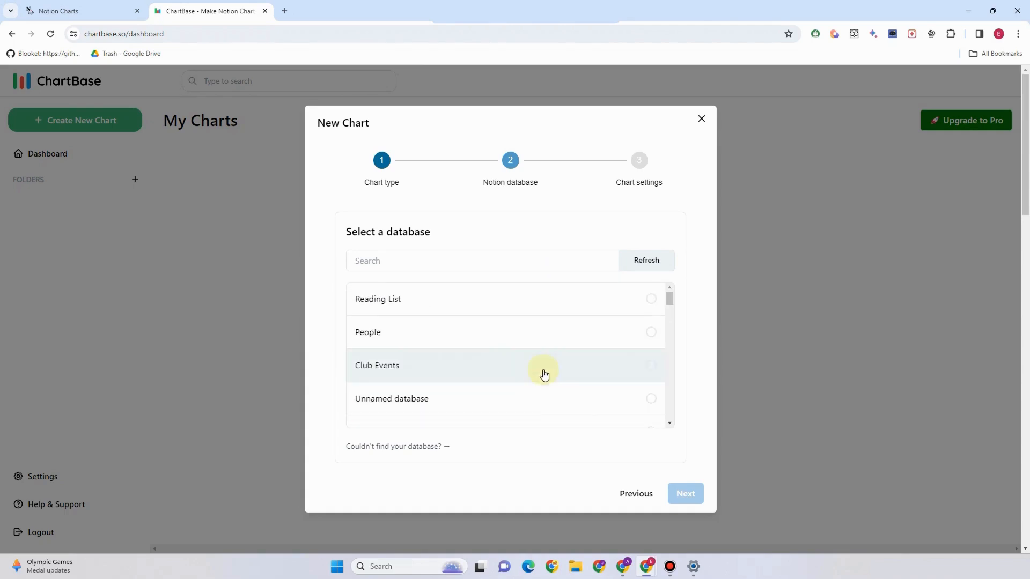
pyautogui.click(652, 300)
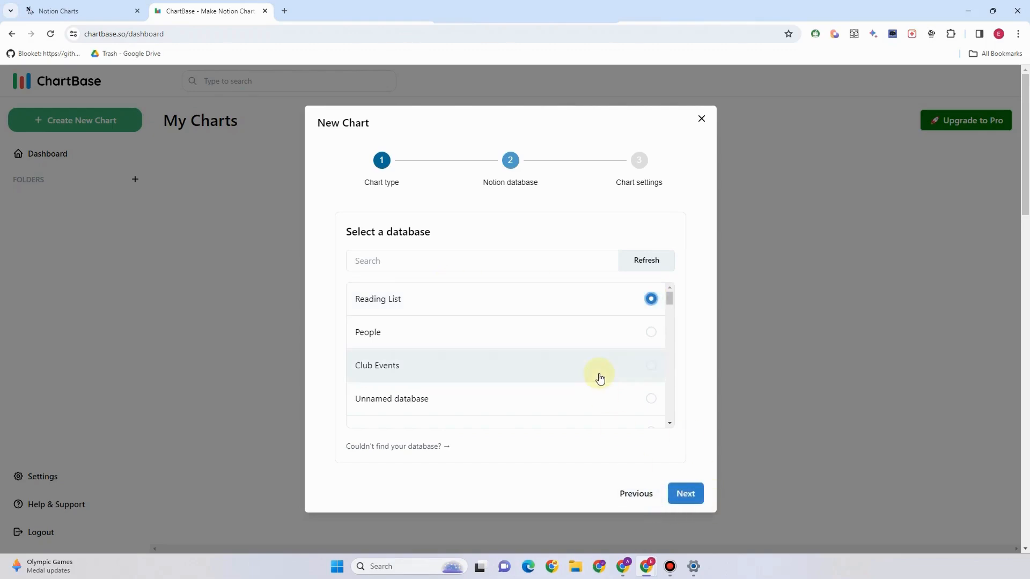
pyautogui.click(691, 494)
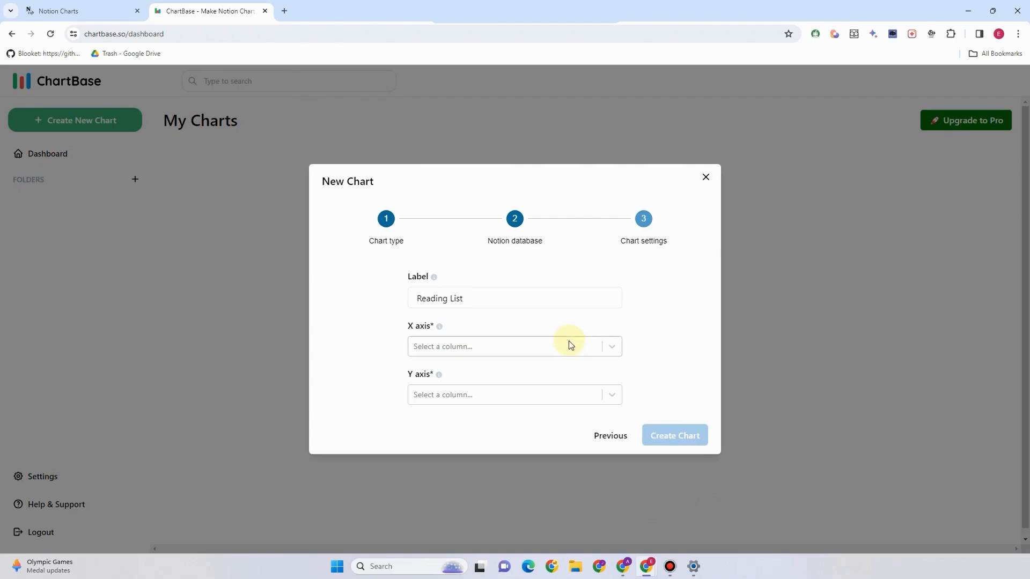
# Set the chart's X axis to the Status column
pyautogui.click(593, 348)
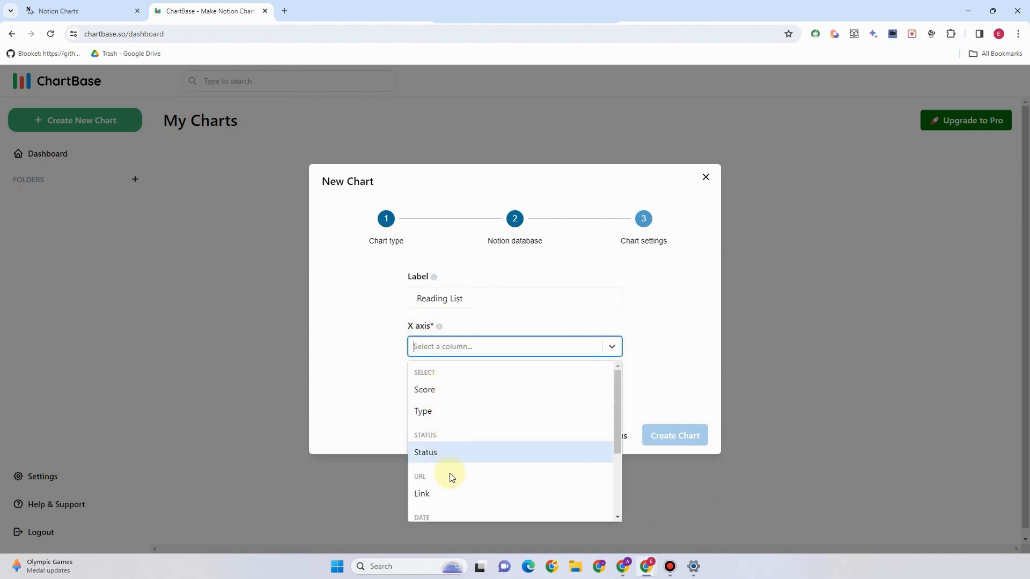
pyautogui.scroll(-3, 451, 483)
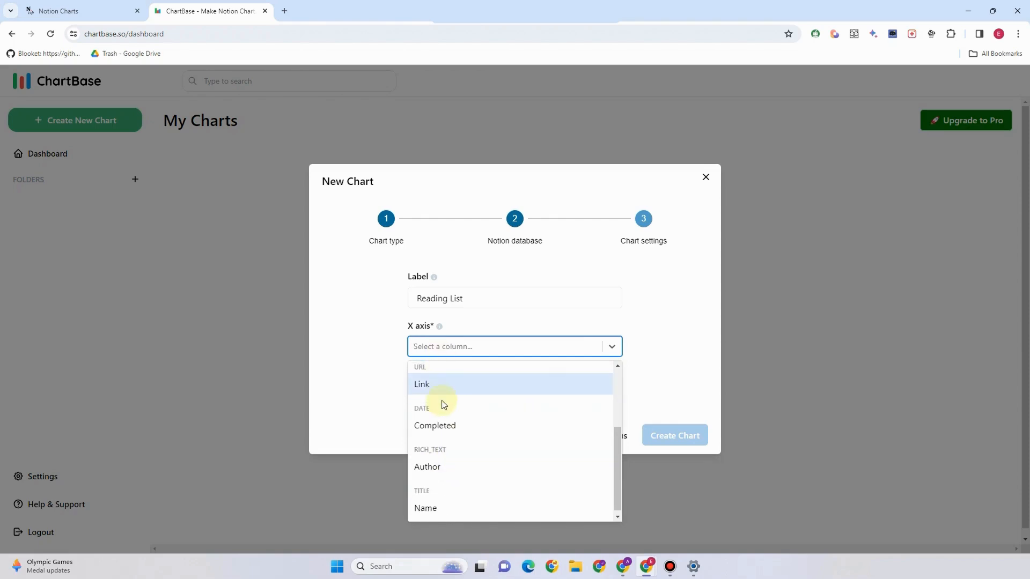
pyautogui.scroll(3, 437, 384)
pyautogui.scroll(-1, 437, 437)
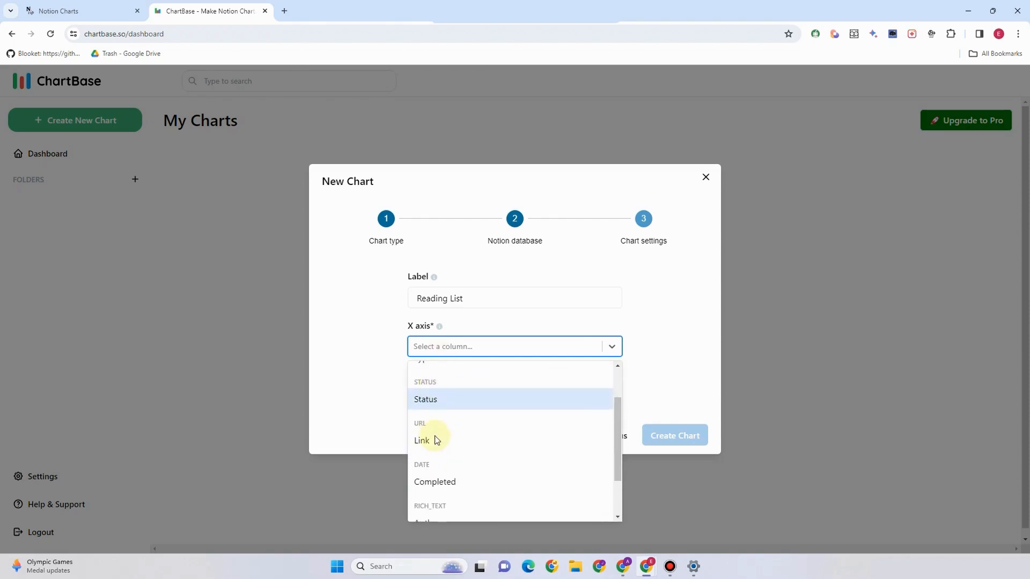
pyautogui.click(432, 401)
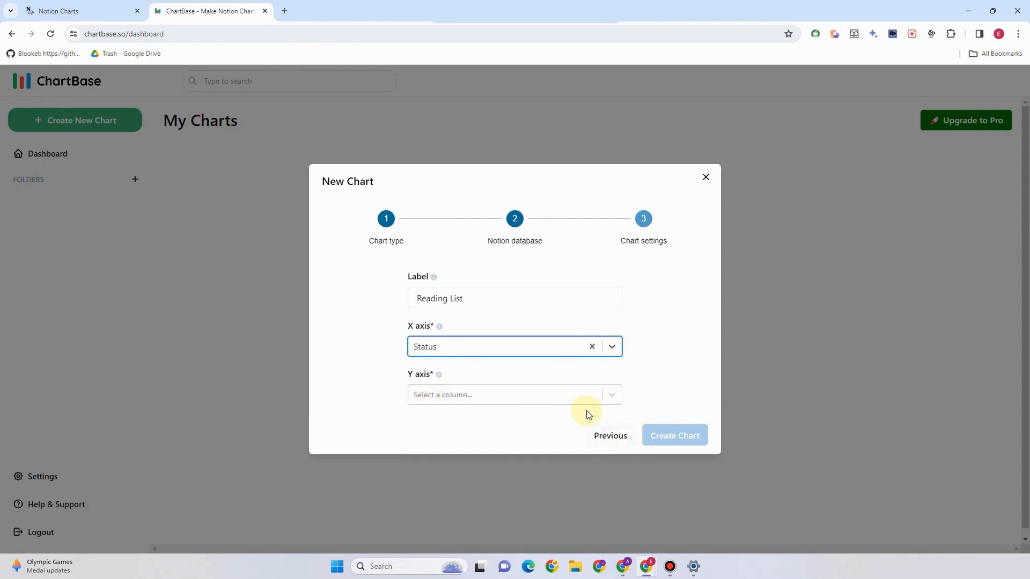
# Set the Y axis to Name and create the chart
pyautogui.click(615, 402)
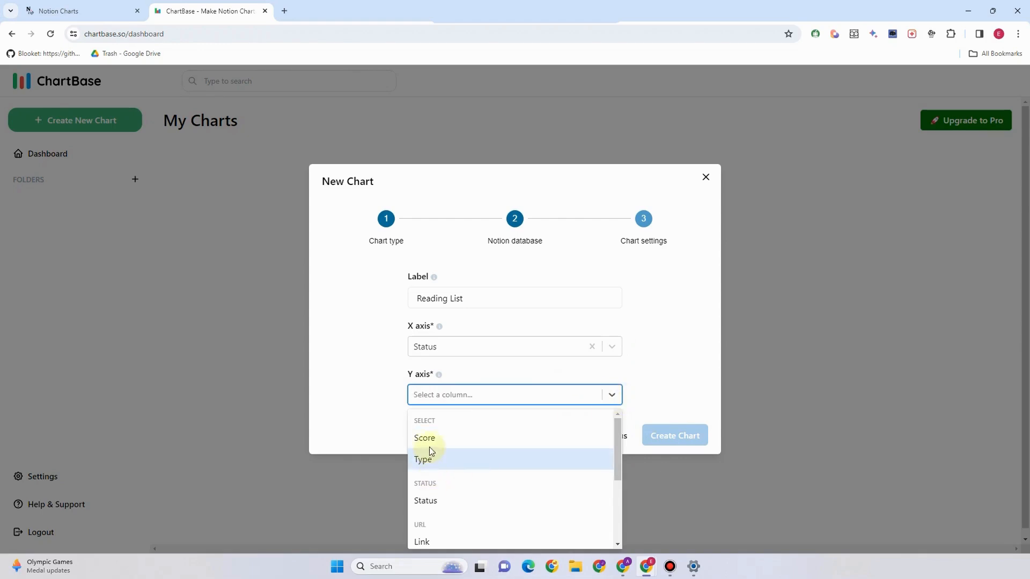
pyautogui.scroll(-2, 444, 510)
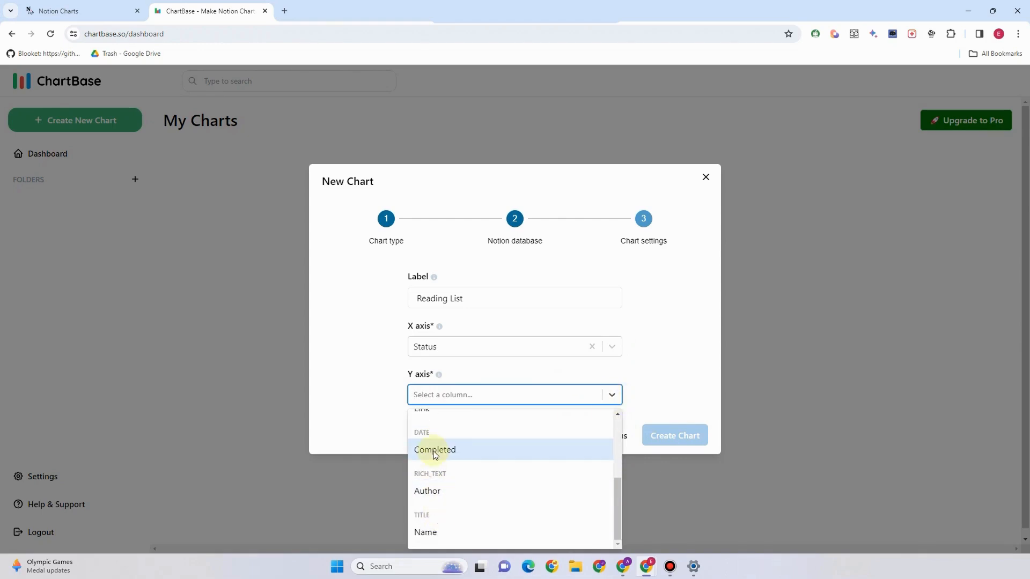
pyautogui.scroll(3, 439, 453)
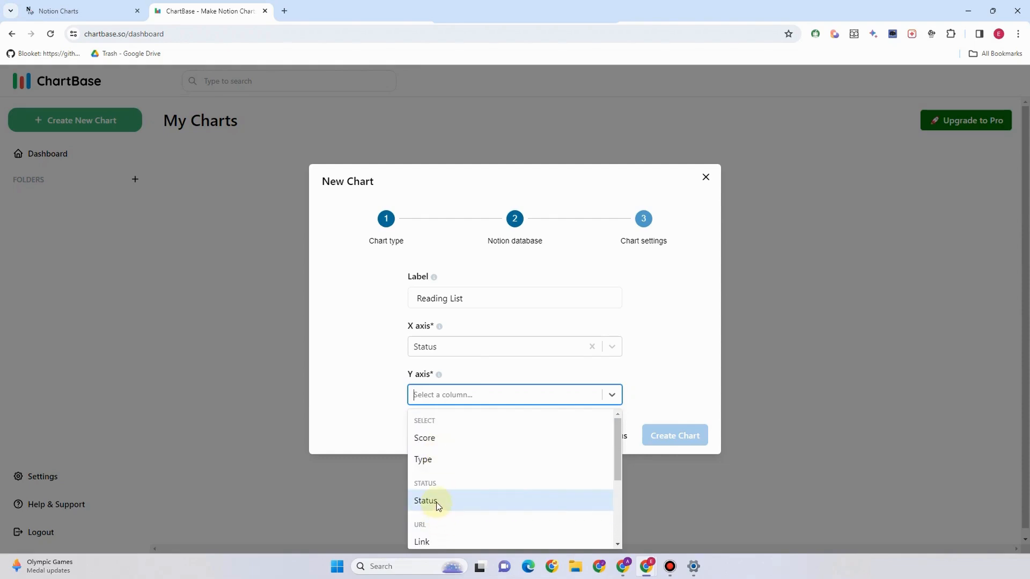
pyautogui.scroll(-2, 456, 541)
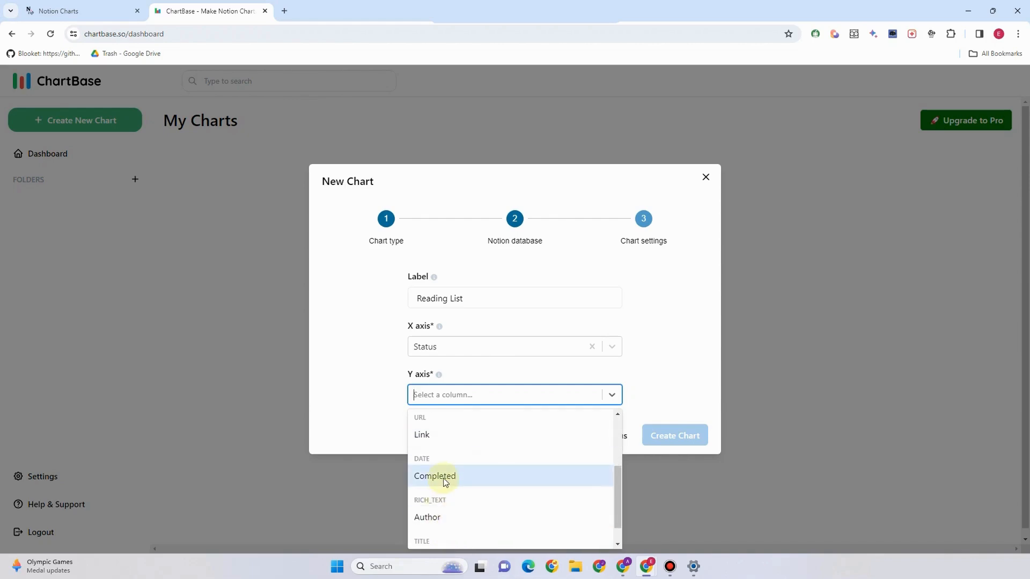
pyautogui.scroll(-1, 435, 494)
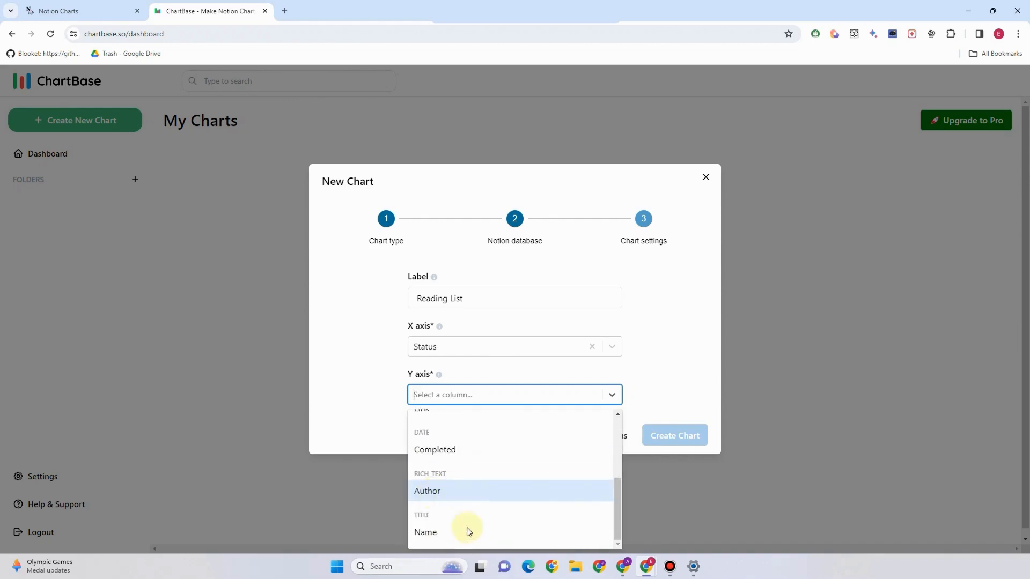
pyautogui.click(443, 538)
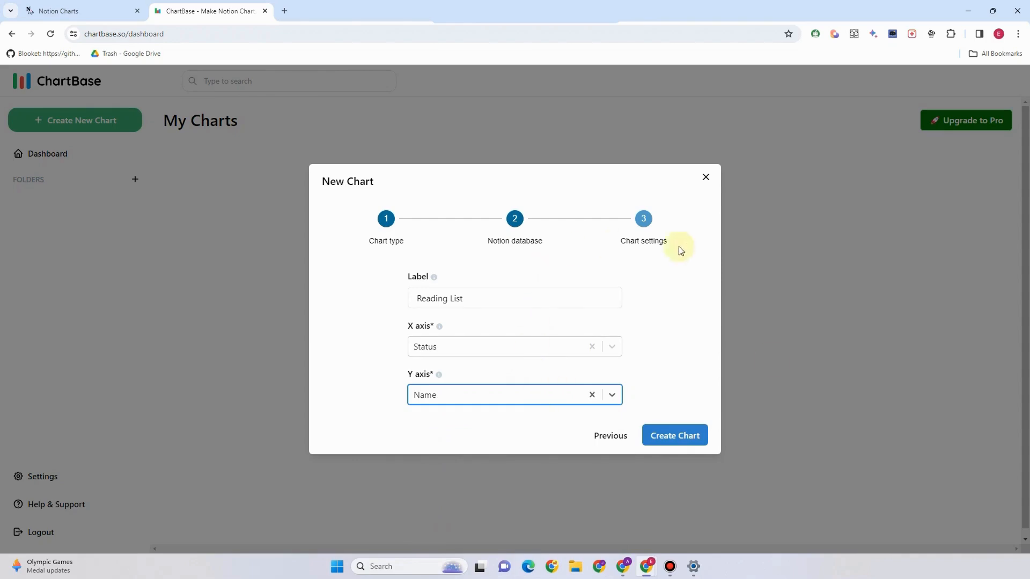
pyautogui.click(663, 437)
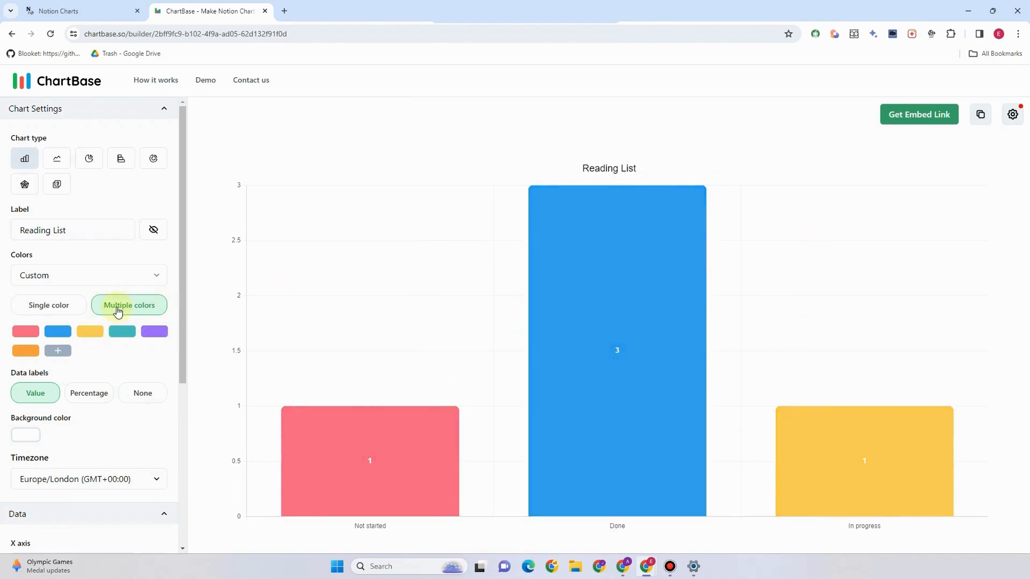
# Switch bar colours to a single custom orange, hex F5A623
pyautogui.click(60, 307)
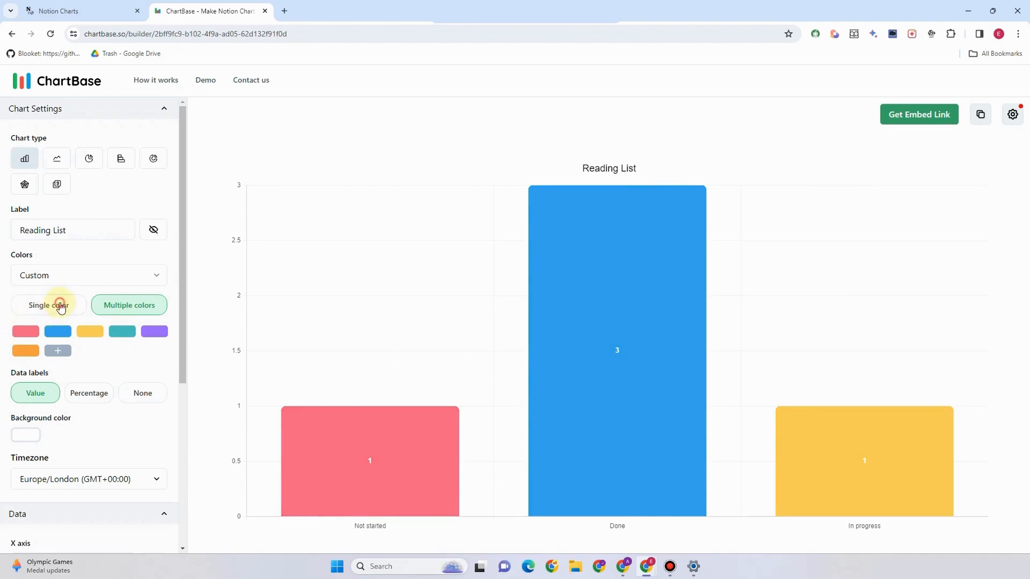
pyautogui.click(26, 333)
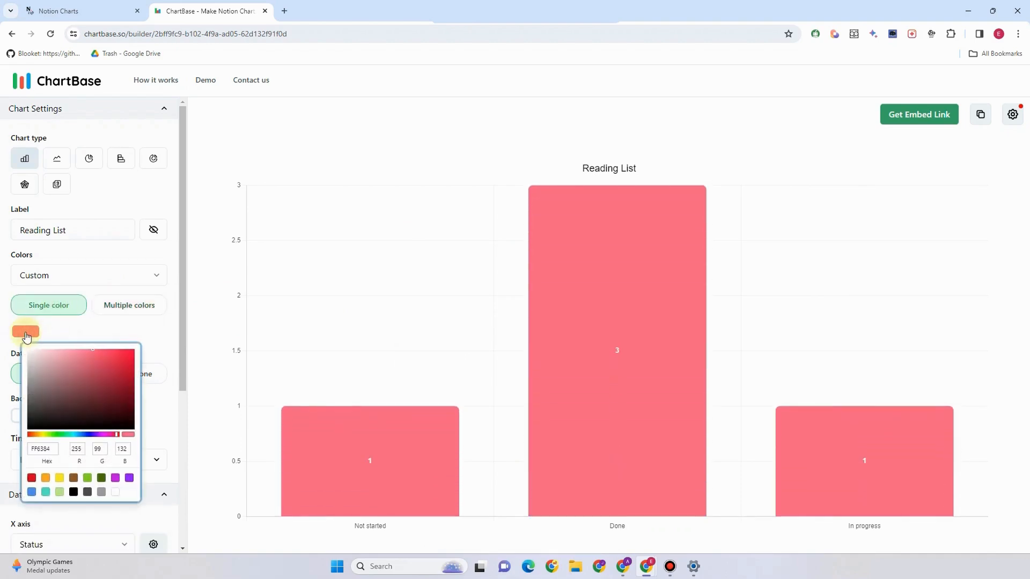
pyautogui.moveTo(94, 357)
pyautogui.mouseDown()
pyautogui.moveTo(129, 401)
pyautogui.moveTo(114, 356)
pyautogui.moveTo(112, 392)
pyautogui.mouseUp()
pyautogui.click(129, 478)
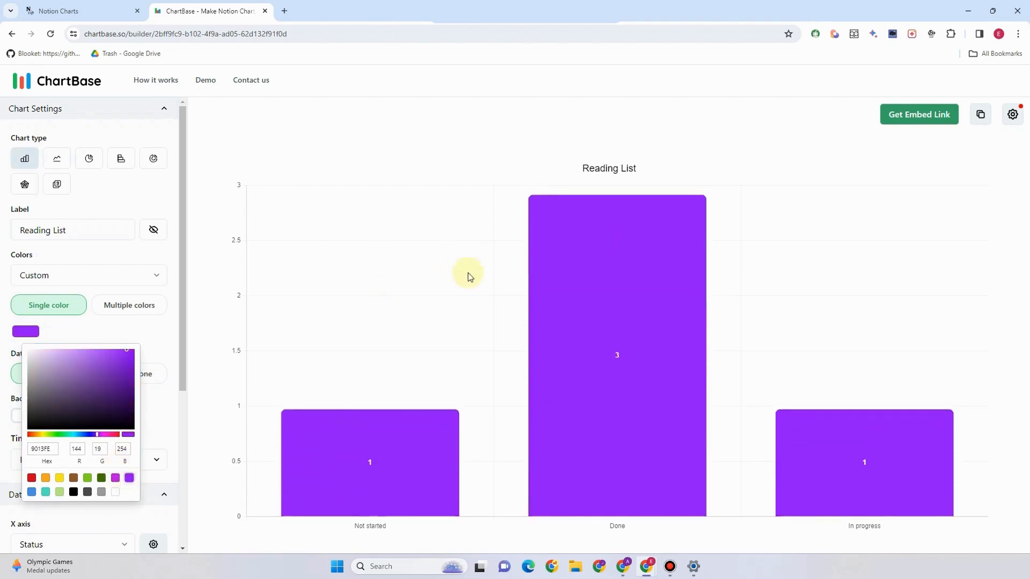
pyautogui.click(46, 478)
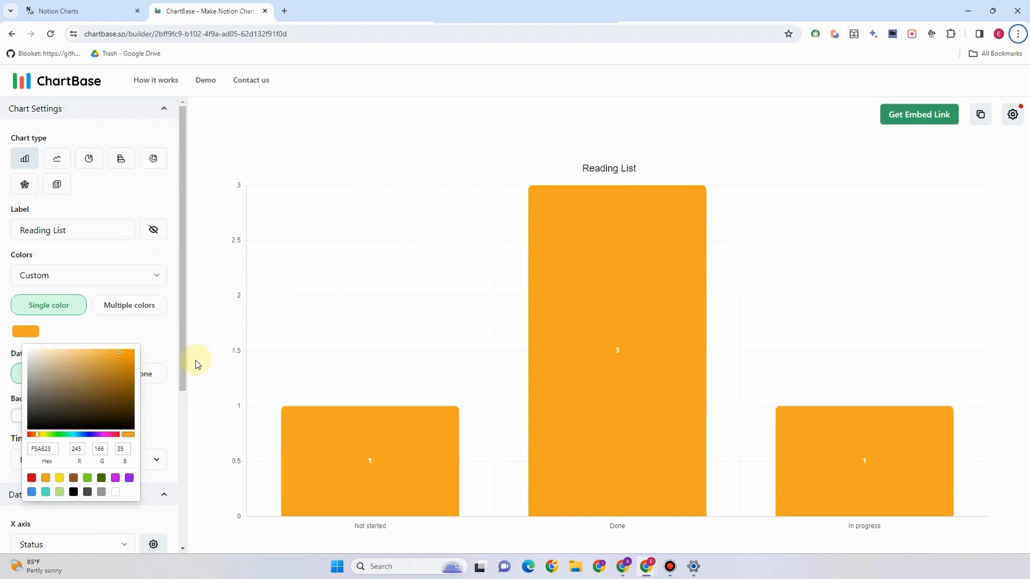
pyautogui.click(1, 479)
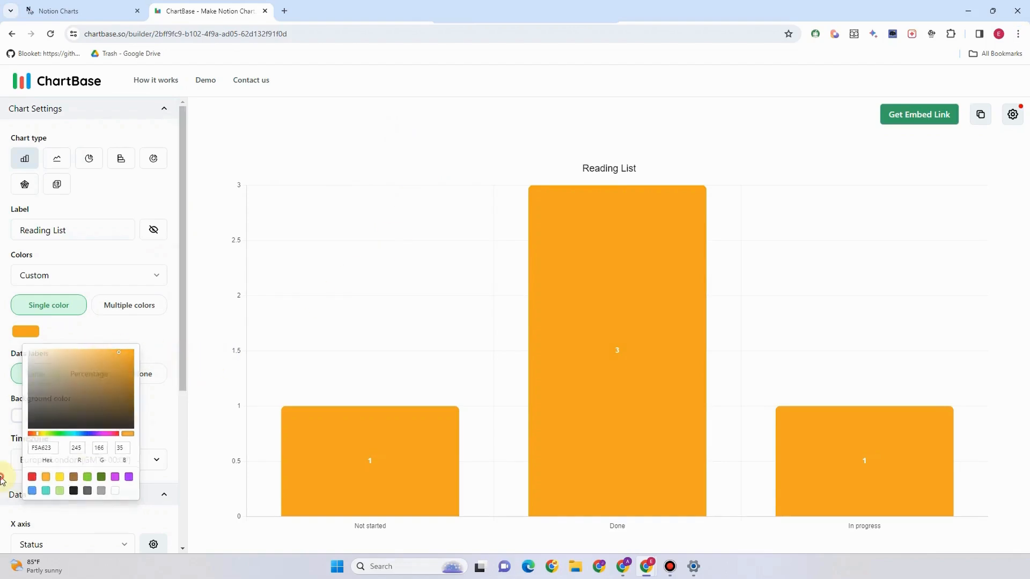
pyautogui.scroll(-2, 70, 409)
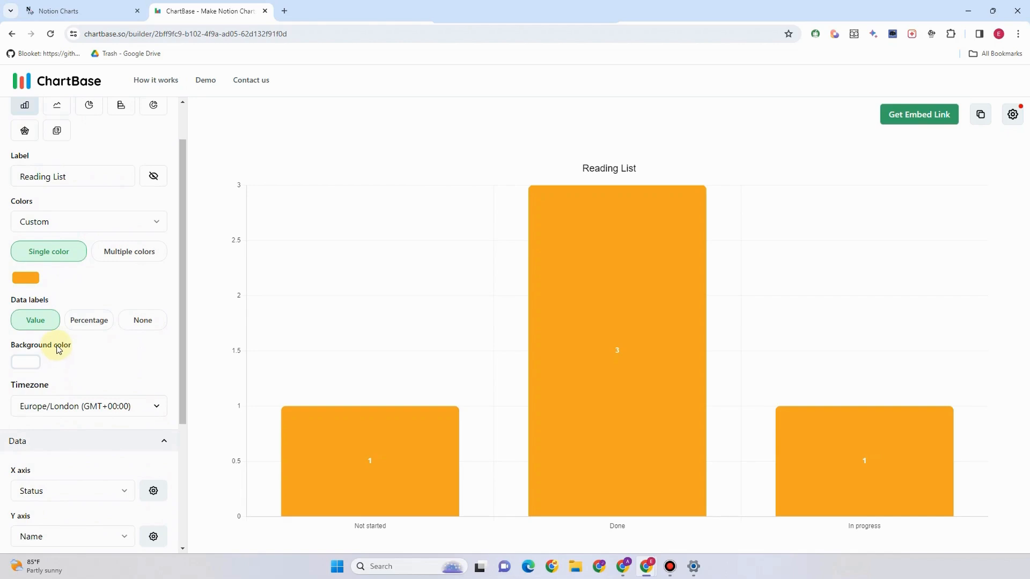
# Try a dark red background, then settle on pale pink F0E5E5
pyautogui.click(29, 363)
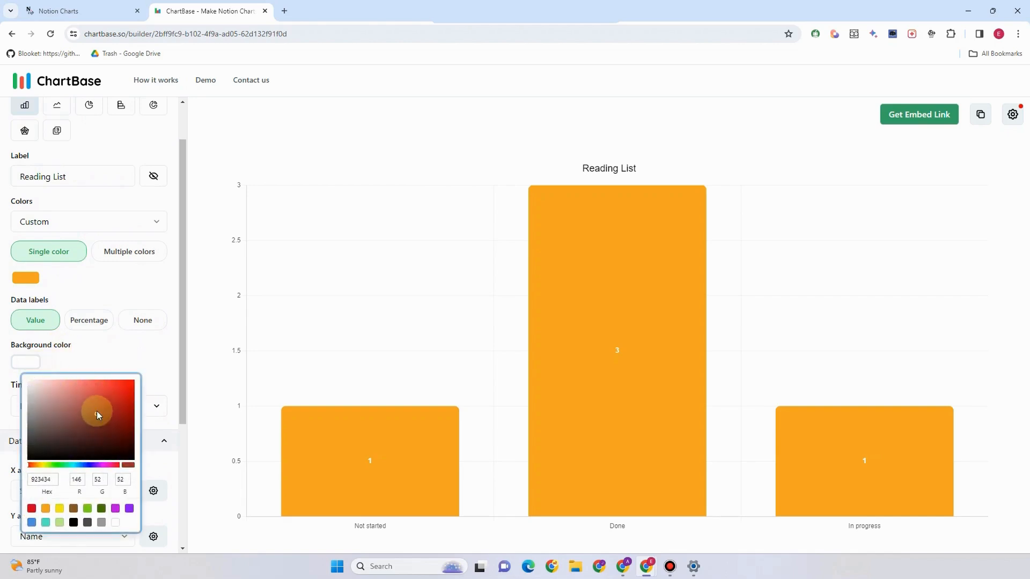
pyautogui.click(97, 411)
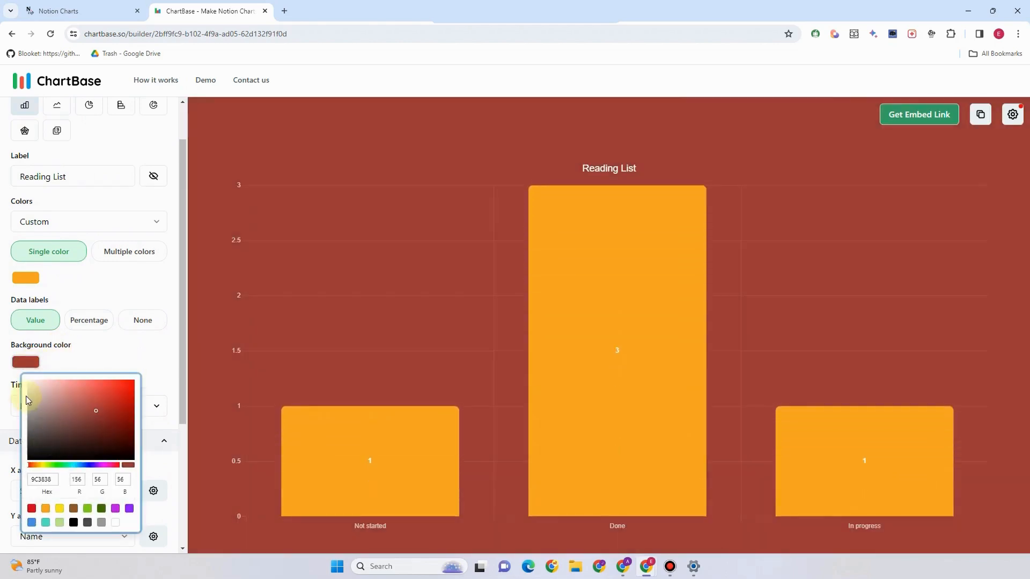
pyautogui.click(33, 385)
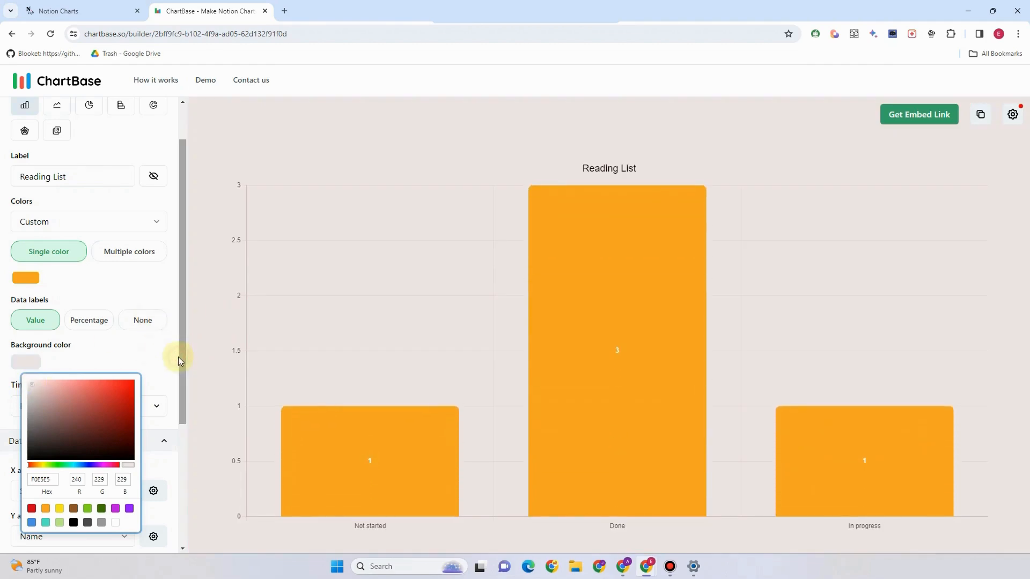
pyautogui.click(7, 400)
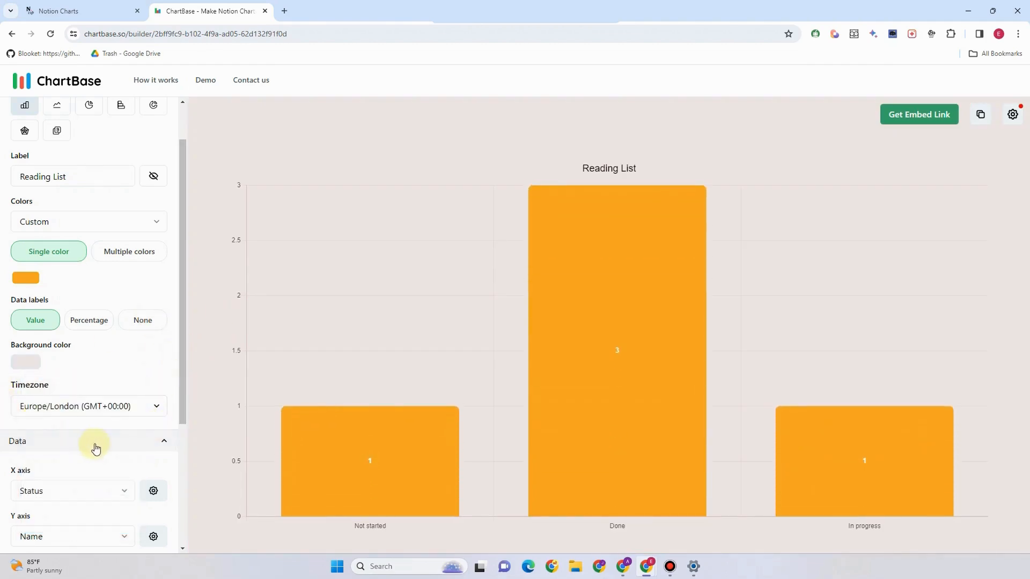
pyautogui.scroll(-3, 95, 449)
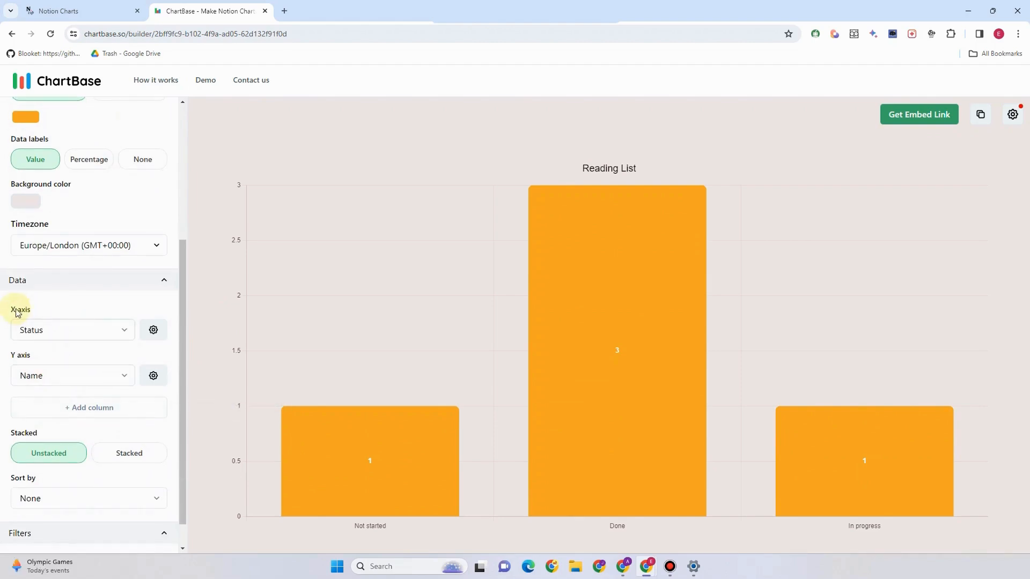
# Choose Type for the X axis, giving Article 1, Book 3 and TV Series 1
pyautogui.click(125, 333)
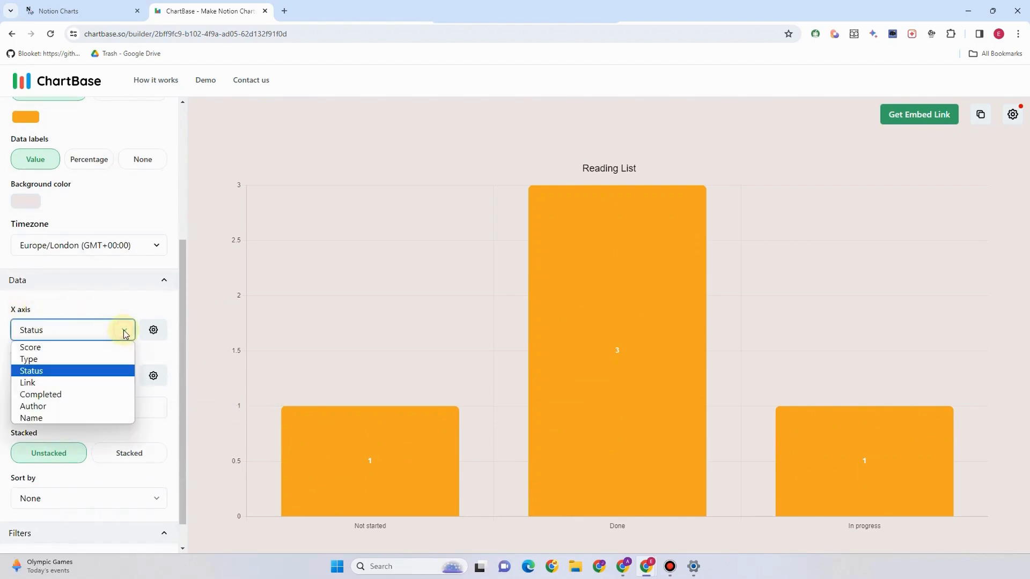
pyautogui.click(39, 359)
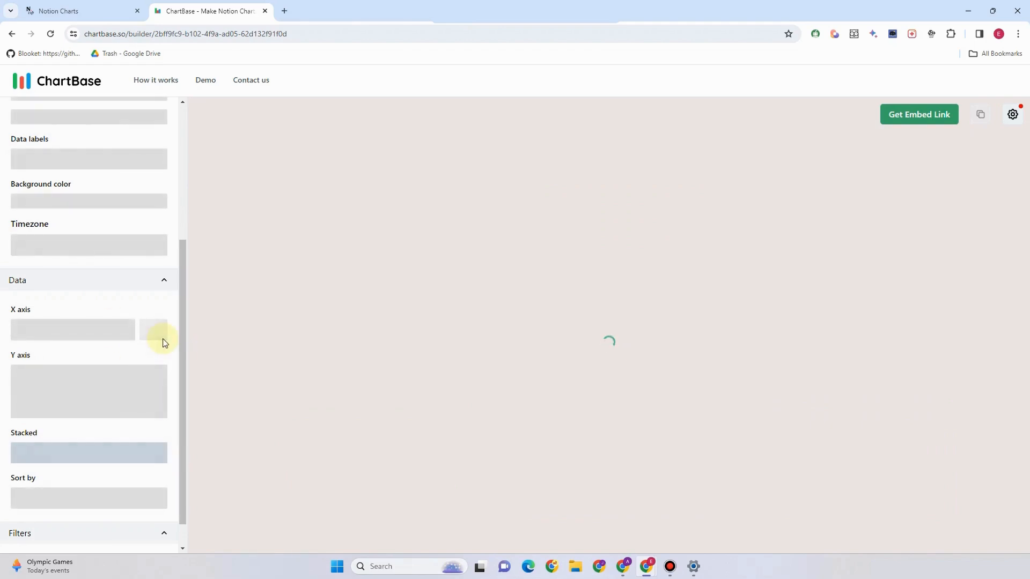
pyautogui.scroll(-1, 92, 469)
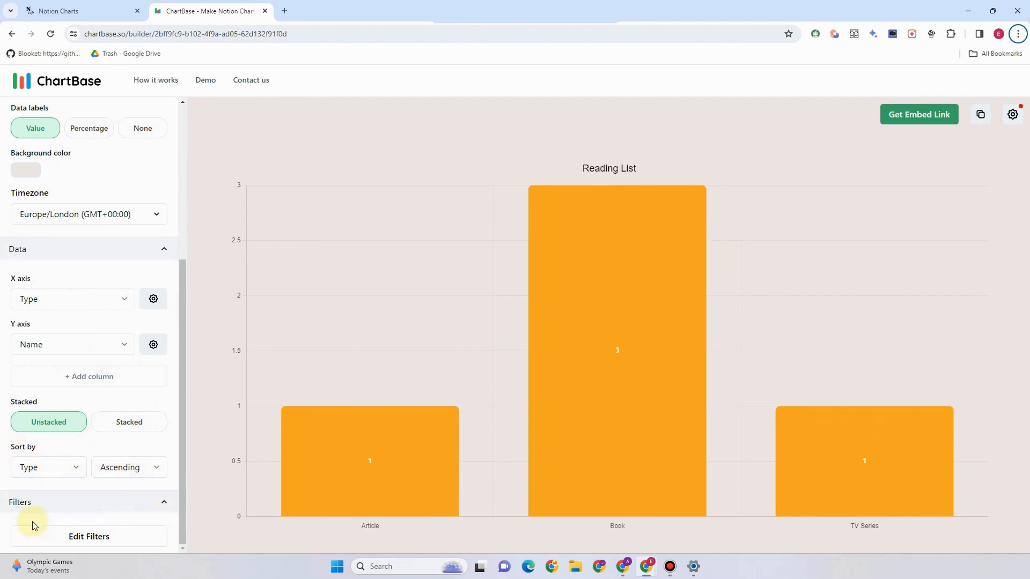
pyautogui.scroll(4, 103, 363)
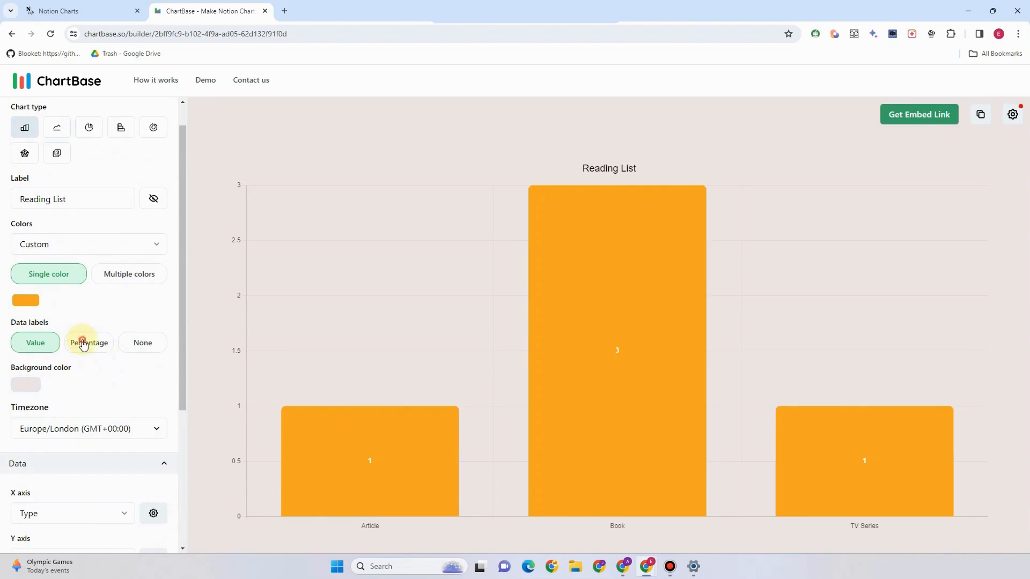
# Return the data labels to Value counts and change the chart type to line
pyautogui.click(83, 342)
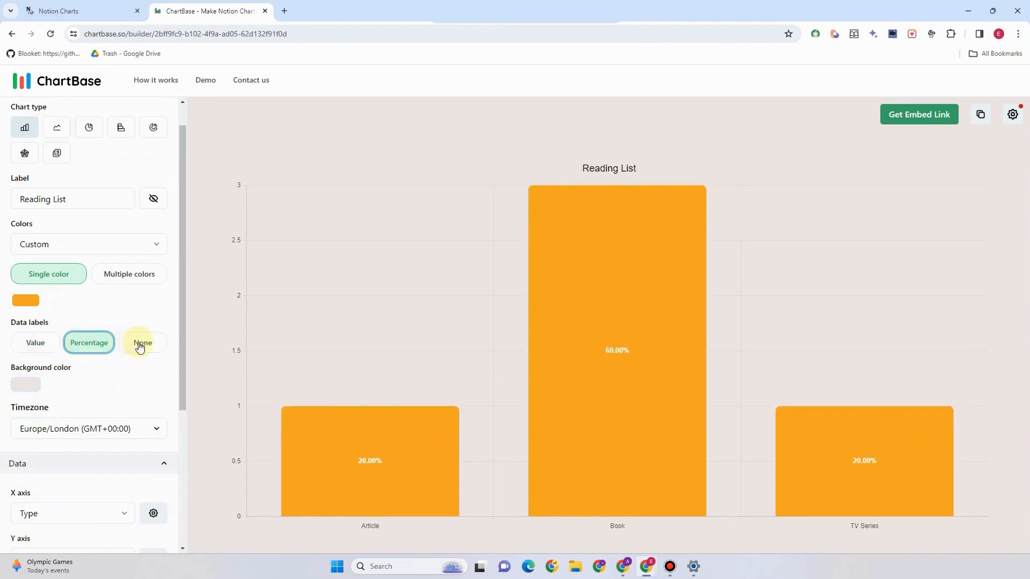
pyautogui.click(141, 345)
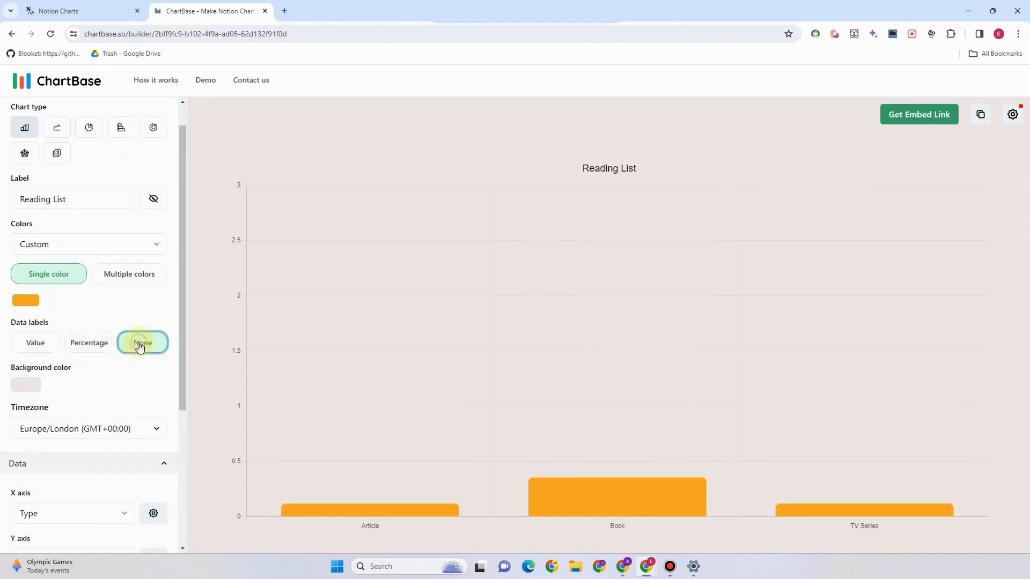
pyautogui.click(110, 344)
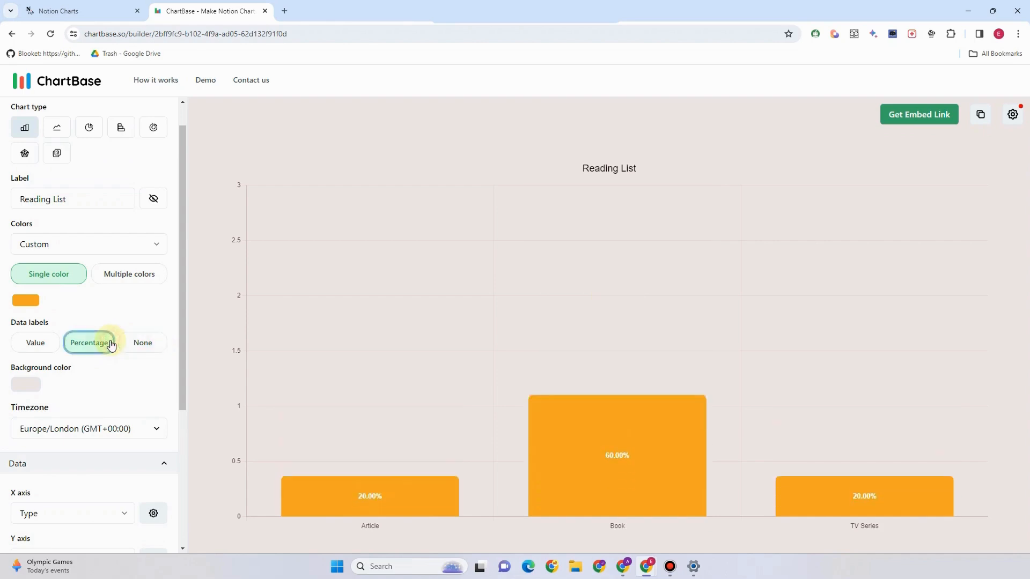
pyautogui.click(41, 348)
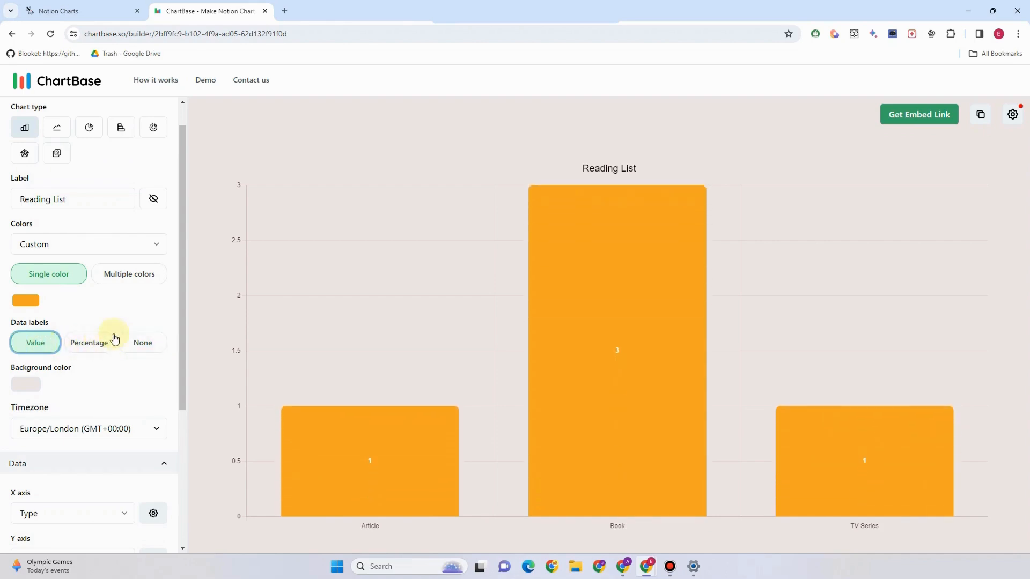
pyautogui.click(52, 125)
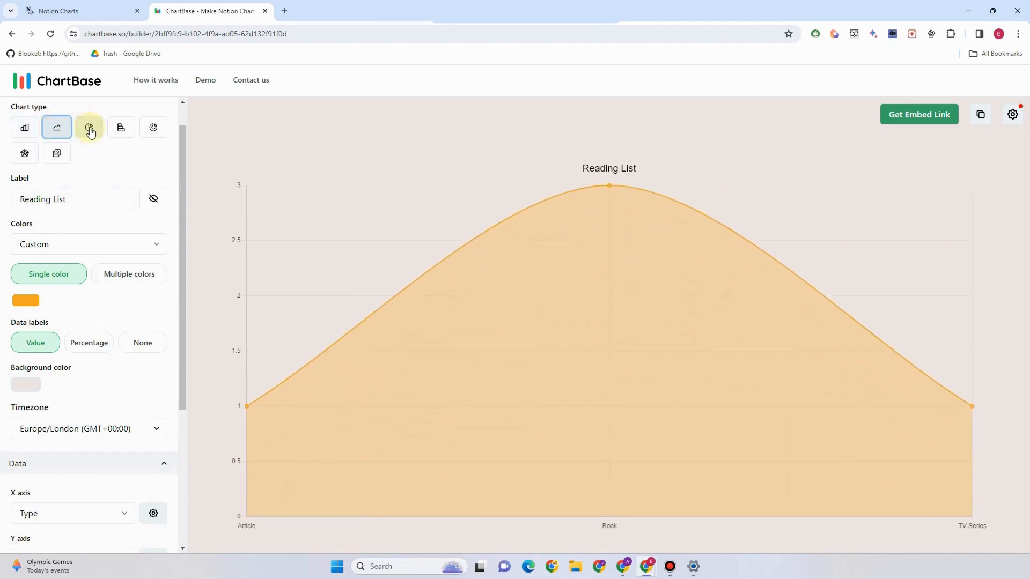
# Try the pie, horizontal bar, radar and other chart types, settle on doughnut, and open the embed link
pyautogui.click(90, 130)
pyautogui.click(120, 129)
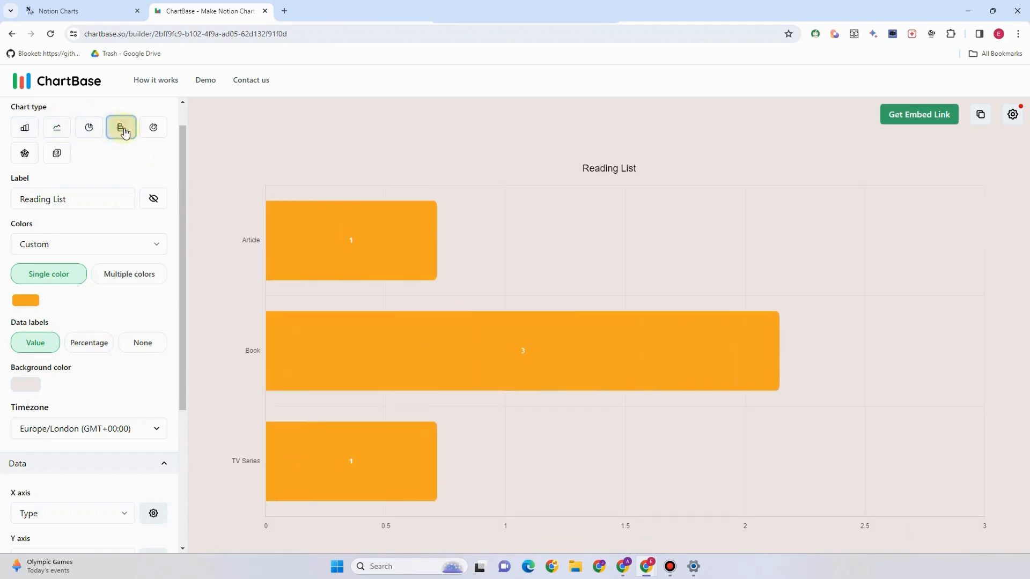
pyautogui.click(148, 131)
pyautogui.click(26, 155)
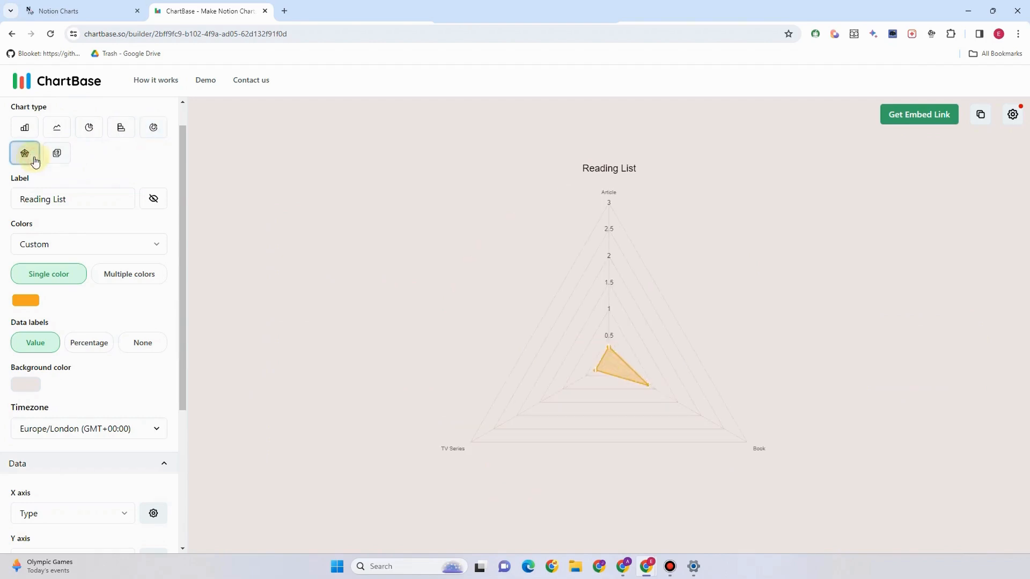
pyautogui.click(55, 156)
pyautogui.click(160, 162)
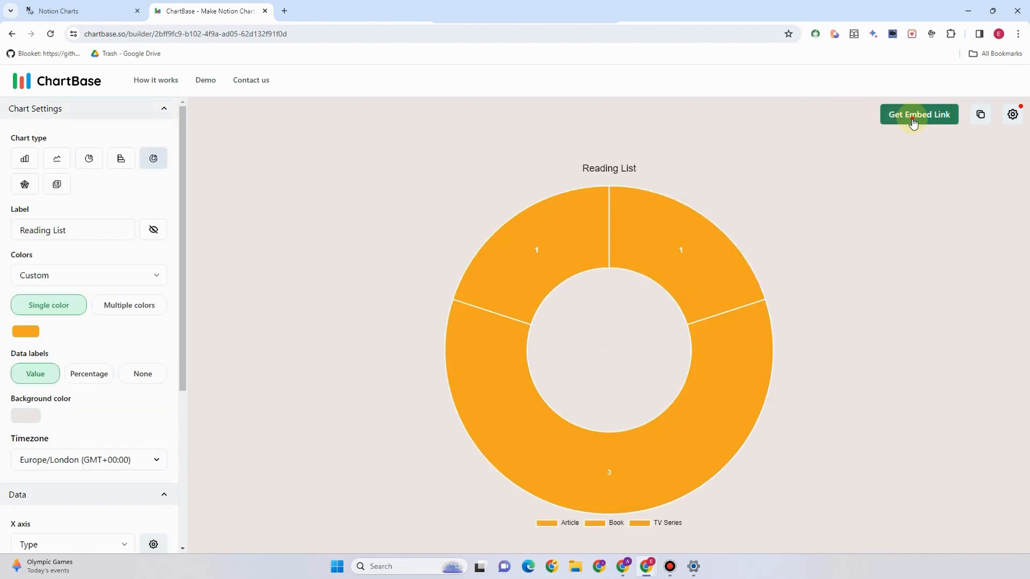
pyautogui.click(914, 123)
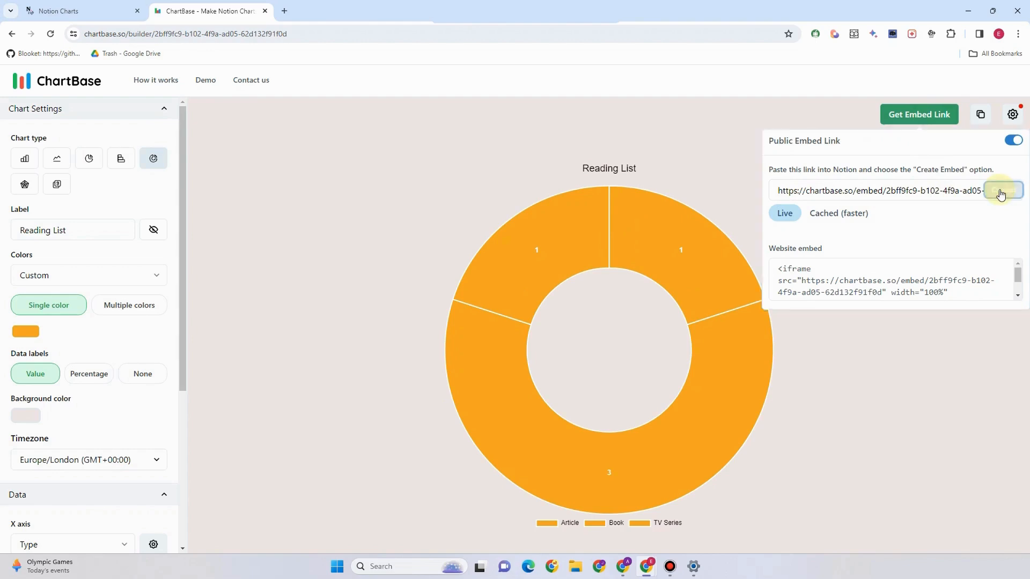
# Return to the Notion tab and navigate to notion.so
pyautogui.click(95, 8)
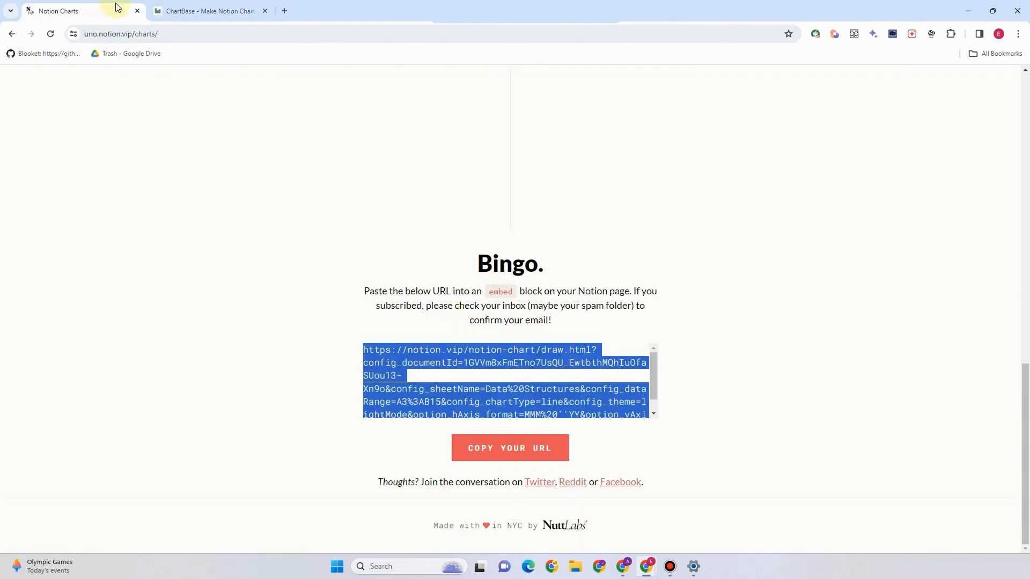
pyautogui.click(236, 34)
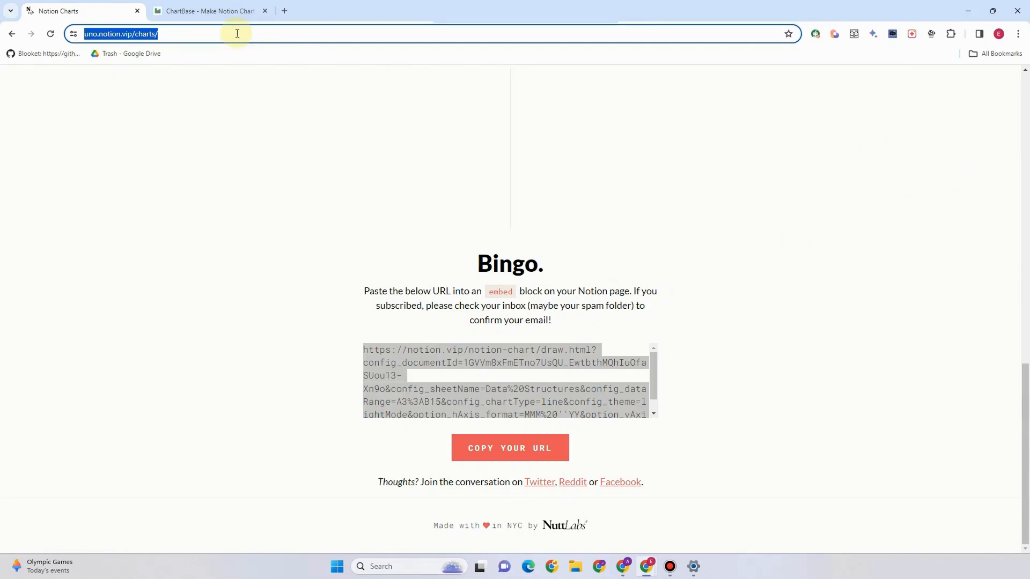
pyautogui.write('no')
pyautogui.press('Return')
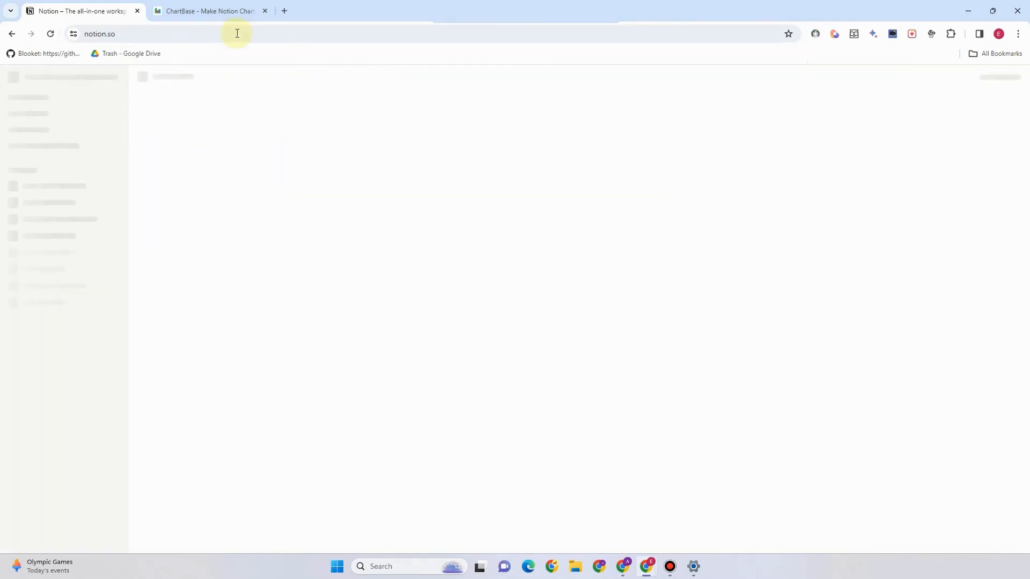
# Add an Embed block below the line chart and embed the copied ChartBase link
pyautogui.write('/')
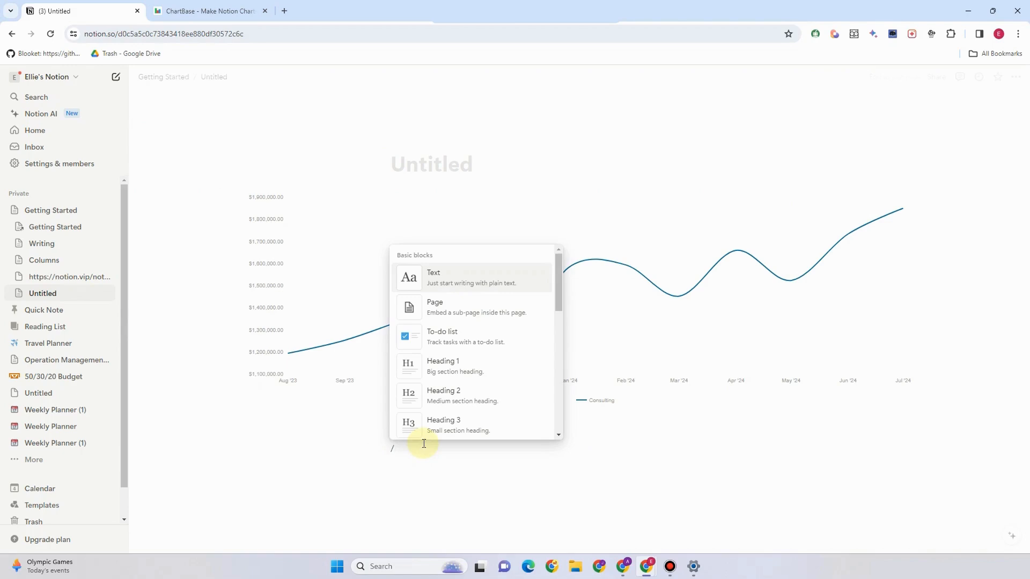
pyautogui.scroll(-10, 434, 421)
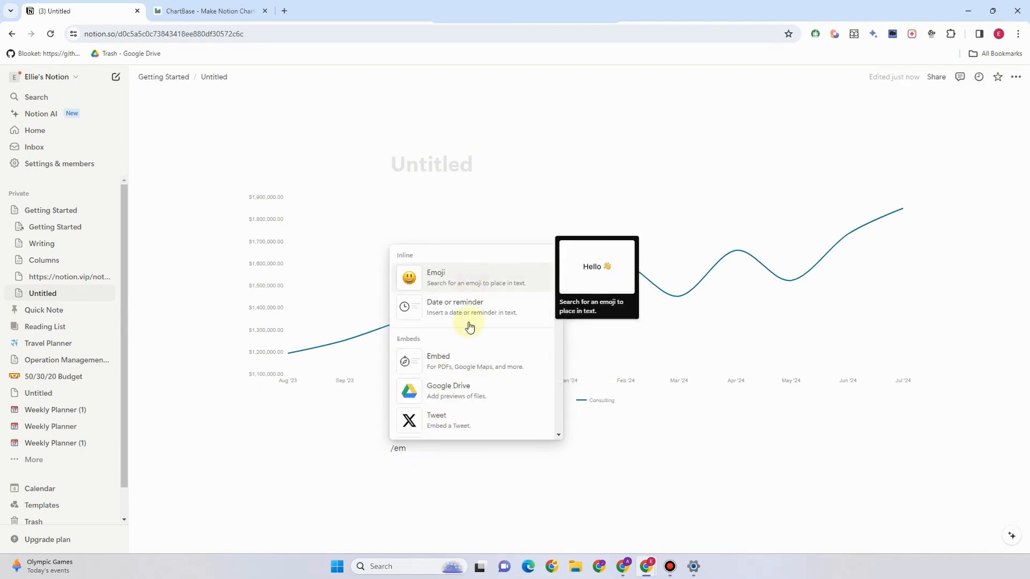
pyautogui.click(464, 370)
pyautogui.hotkey('ctrl', 'v')
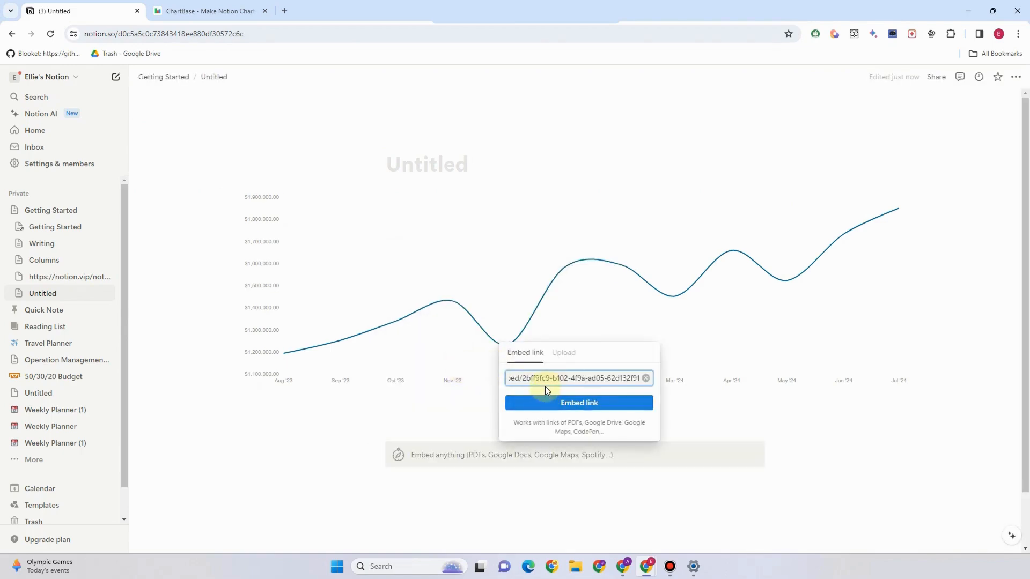
pyautogui.click(581, 404)
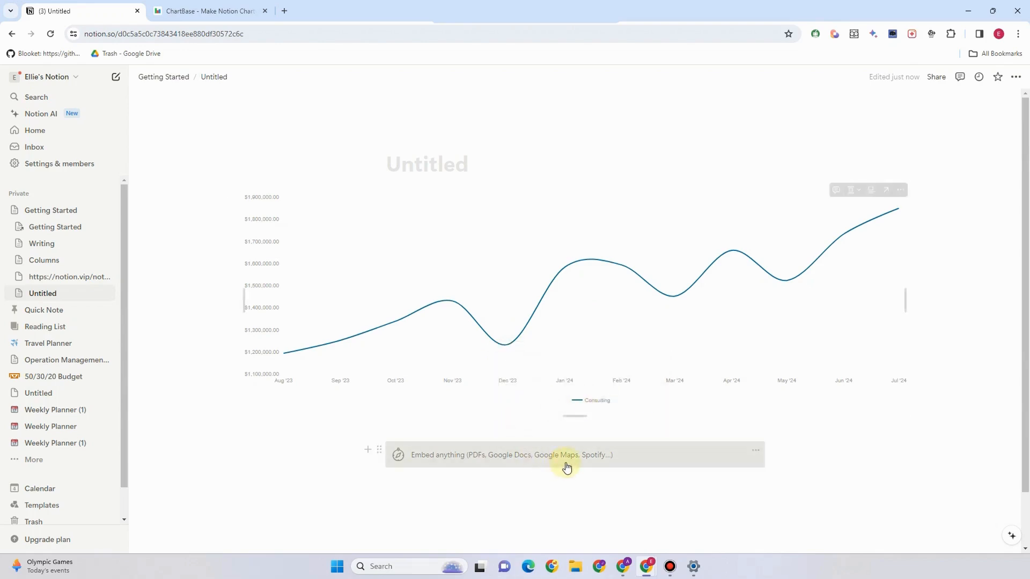
pyautogui.scroll(-4, 548, 469)
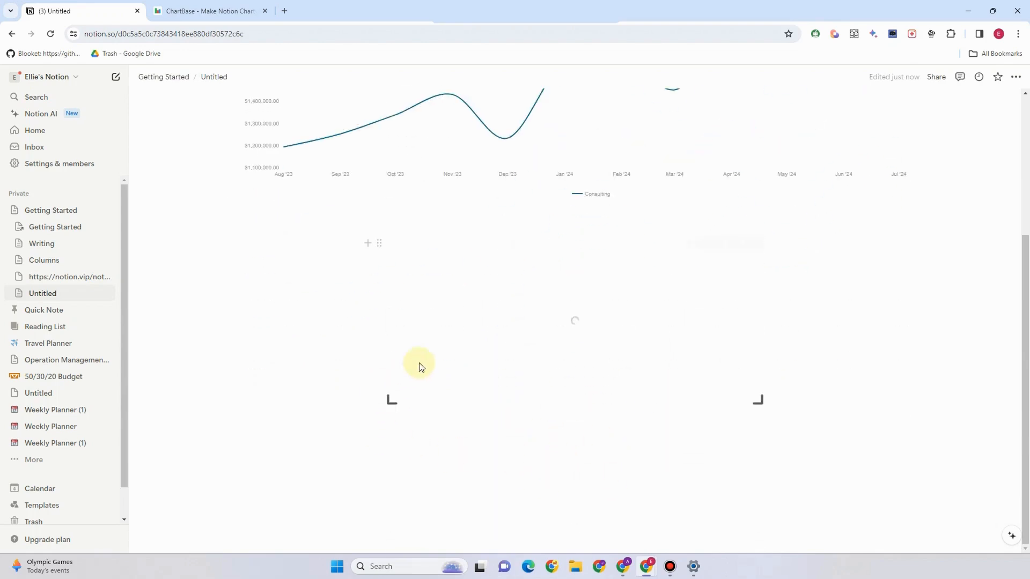